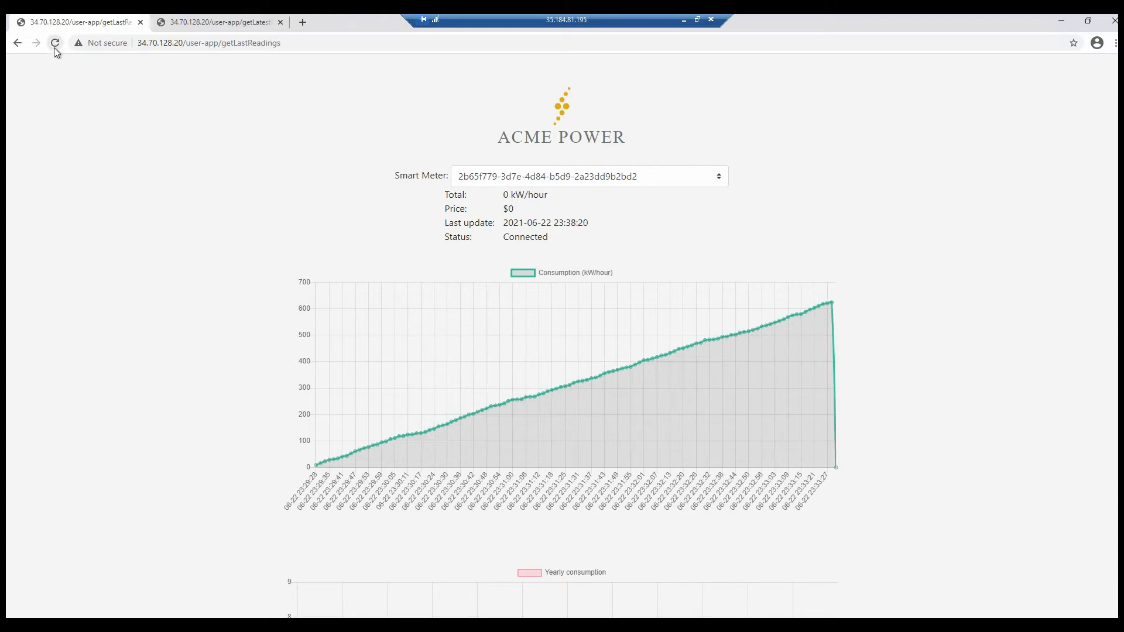
# Step: Bring up the Smart Meter simulator window beside the dashboard and compare its reading with the chart's latest point
pyautogui.moveTo(836, 470)
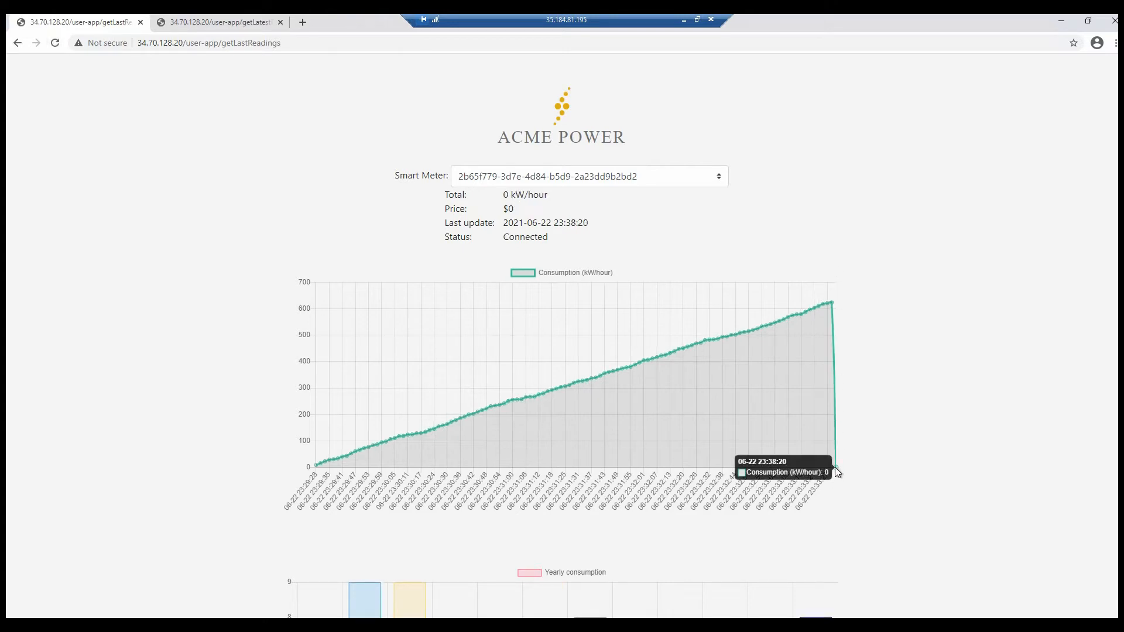
pyautogui.click(252, 624)
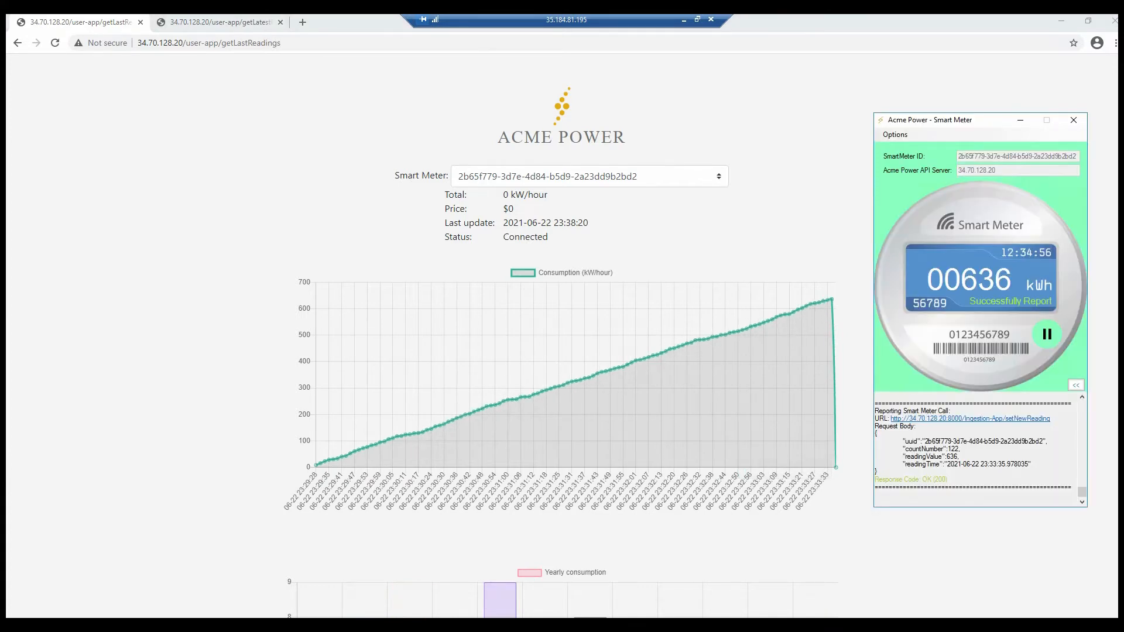
pyautogui.moveTo(834, 467)
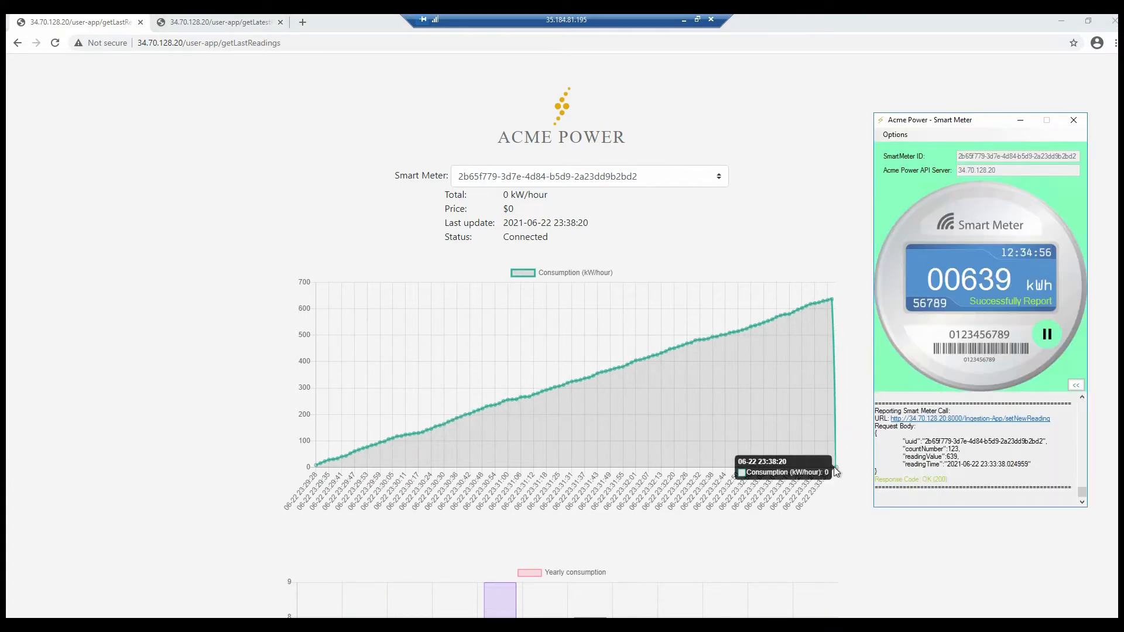
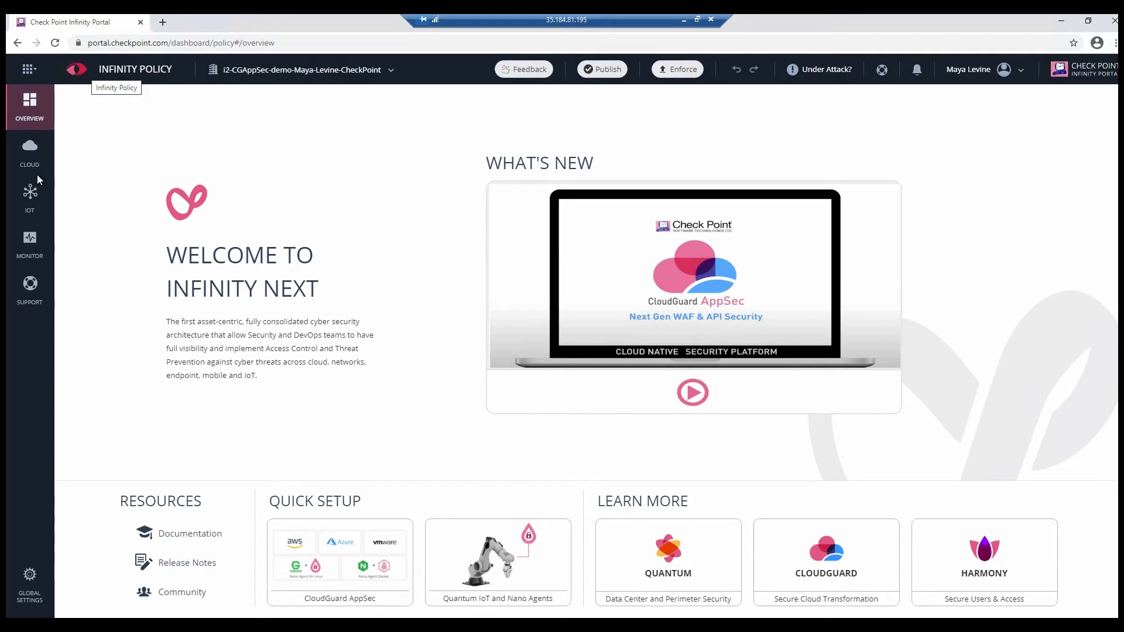
# Step: Start adding a new web application asset in CloudGuard and name it Acme Web App
pyautogui.click(30, 169)
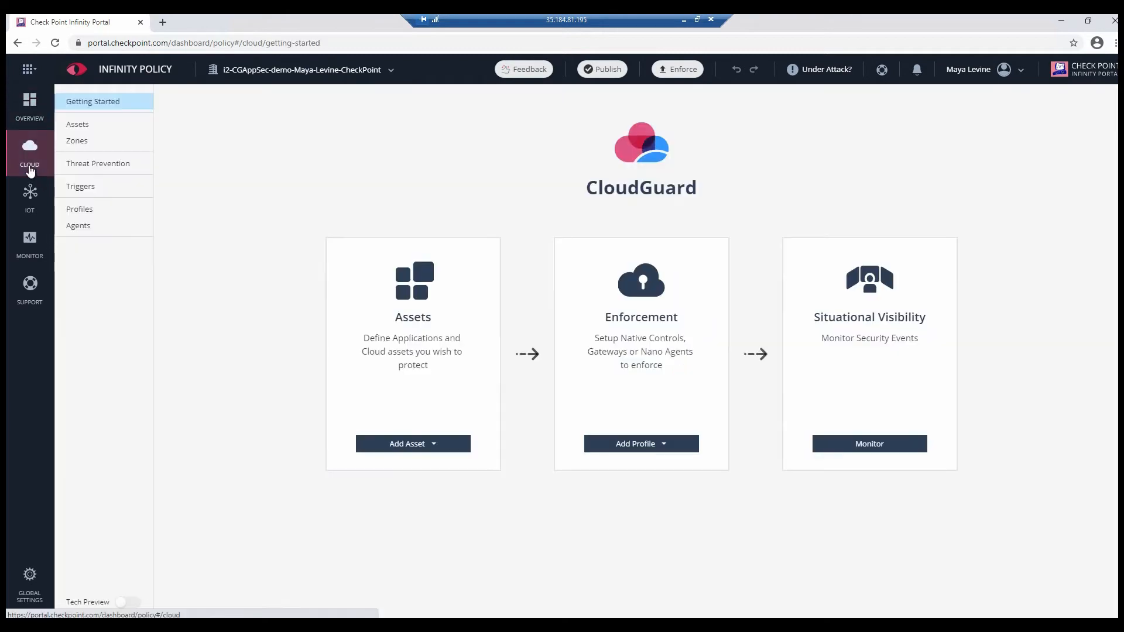
pyautogui.click(414, 448)
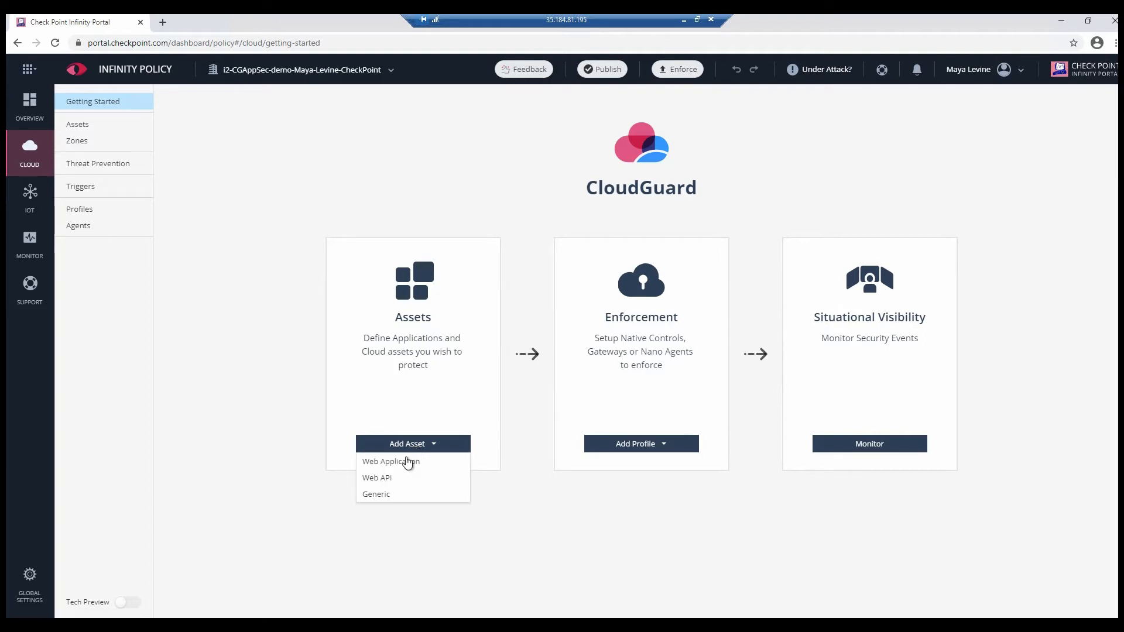
pyautogui.click(405, 461)
pyautogui.write('Acme Web App')
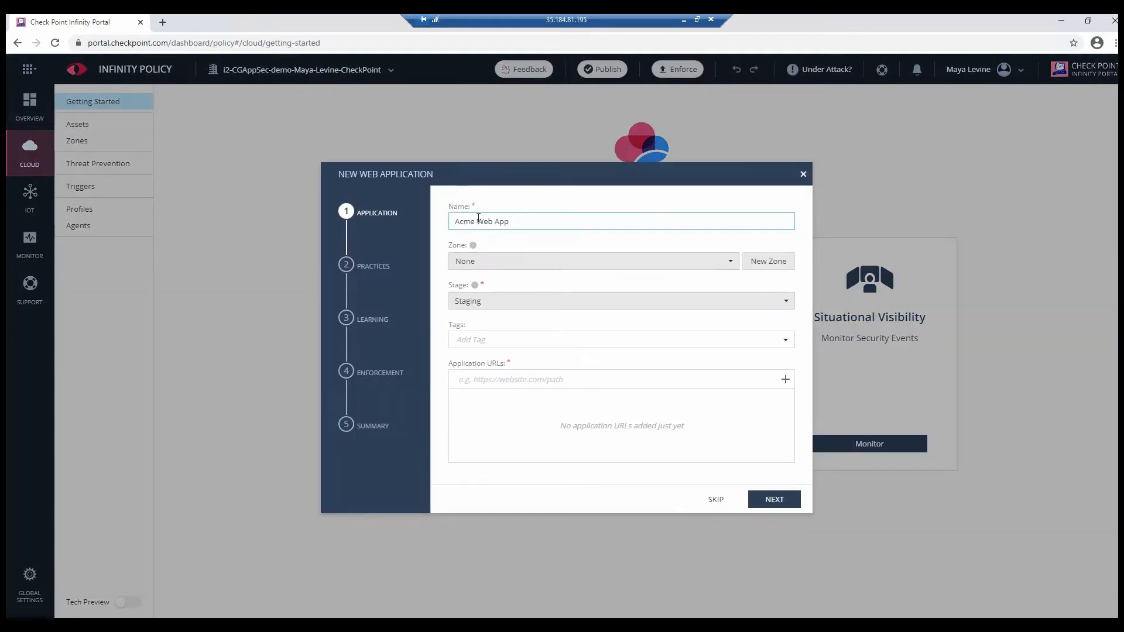
pyautogui.click(510, 300)
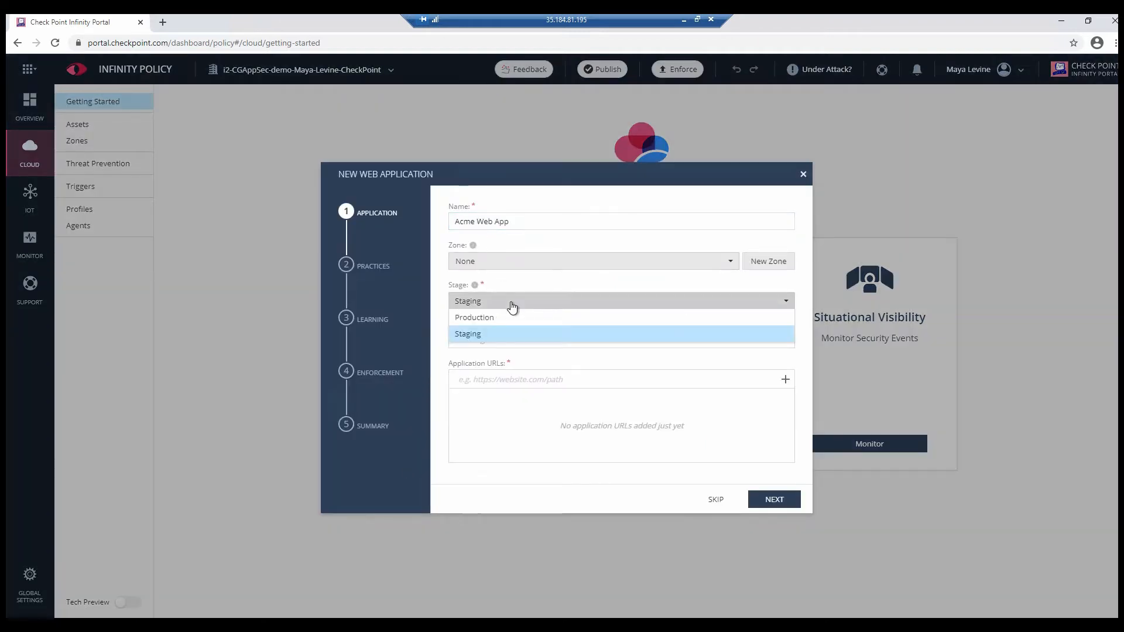
pyautogui.click(506, 320)
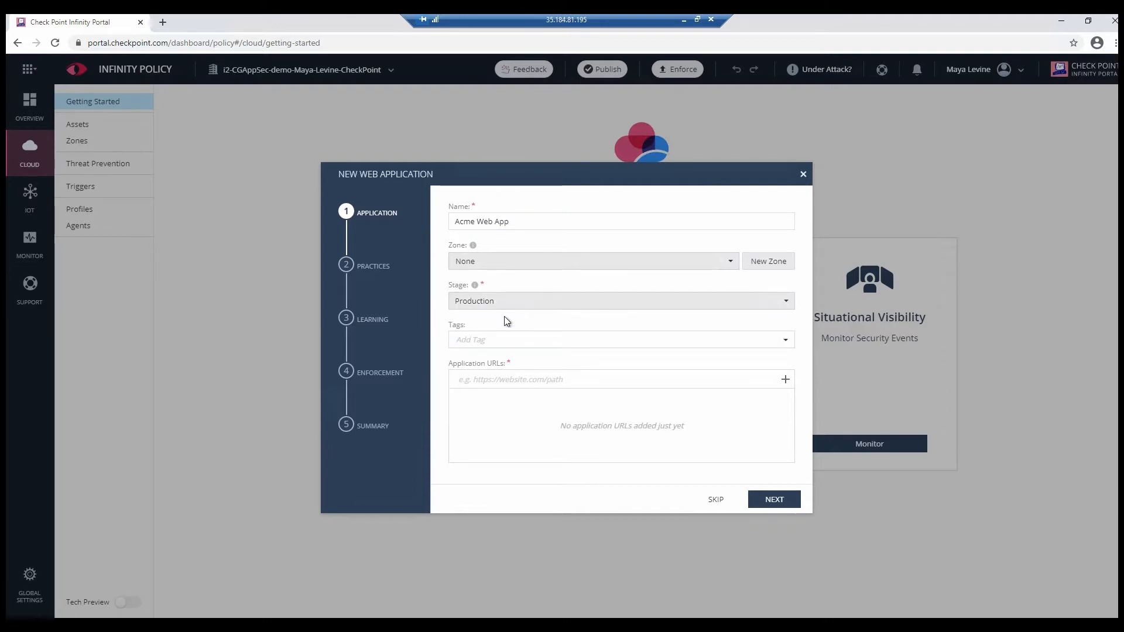
pyautogui.write('http://34.70.128.20/user-app')
pyautogui.click(785, 380)
pyautogui.click(773, 501)
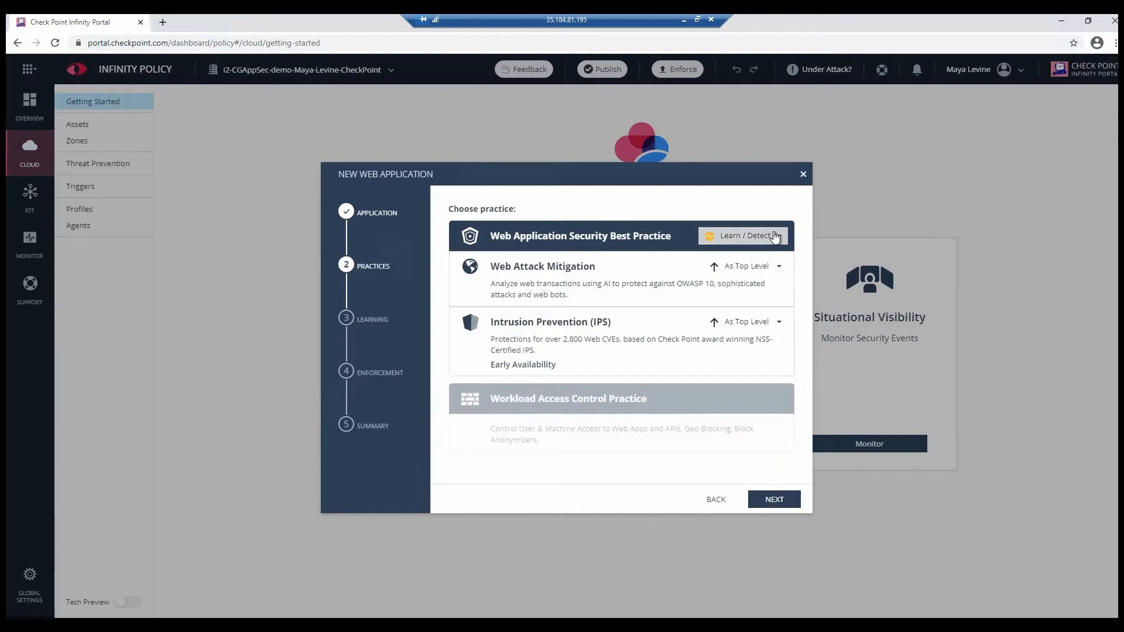
# Step: Set the Web Application Security Best Practice to Prevent, disable Intrusion Prevention, and continue
pyautogui.click(776, 236)
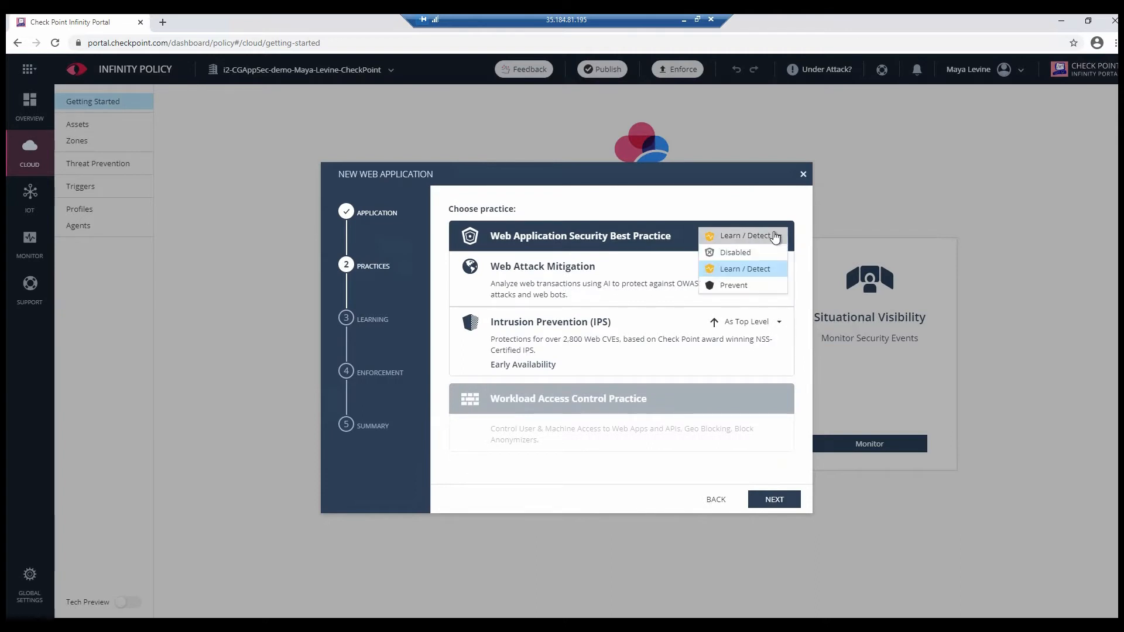
pyautogui.click(780, 288)
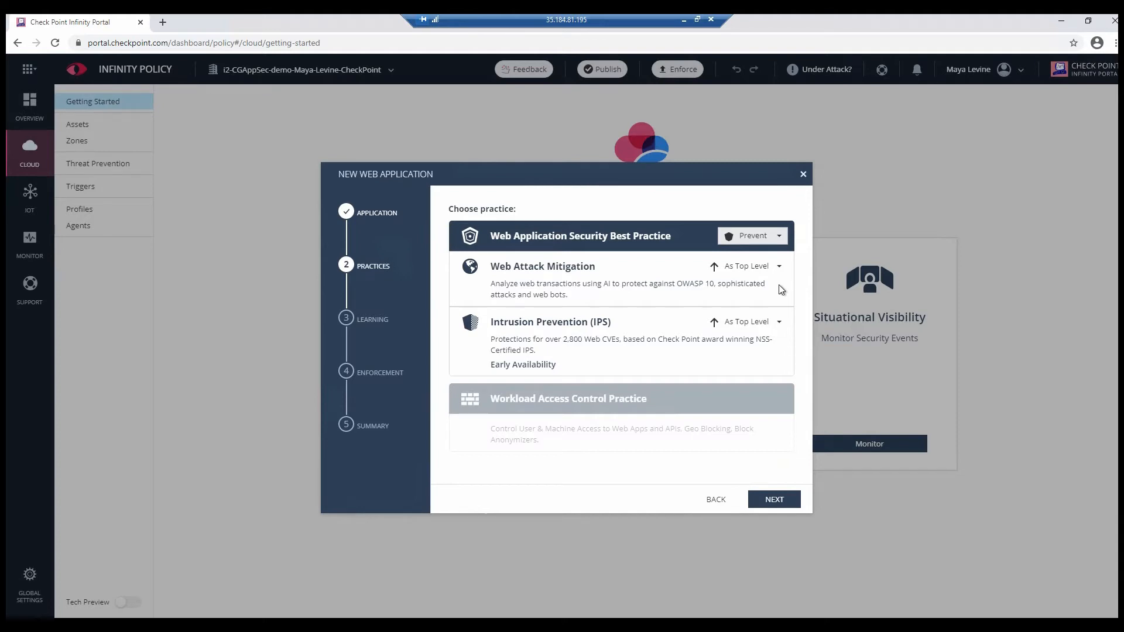
pyautogui.click(770, 268)
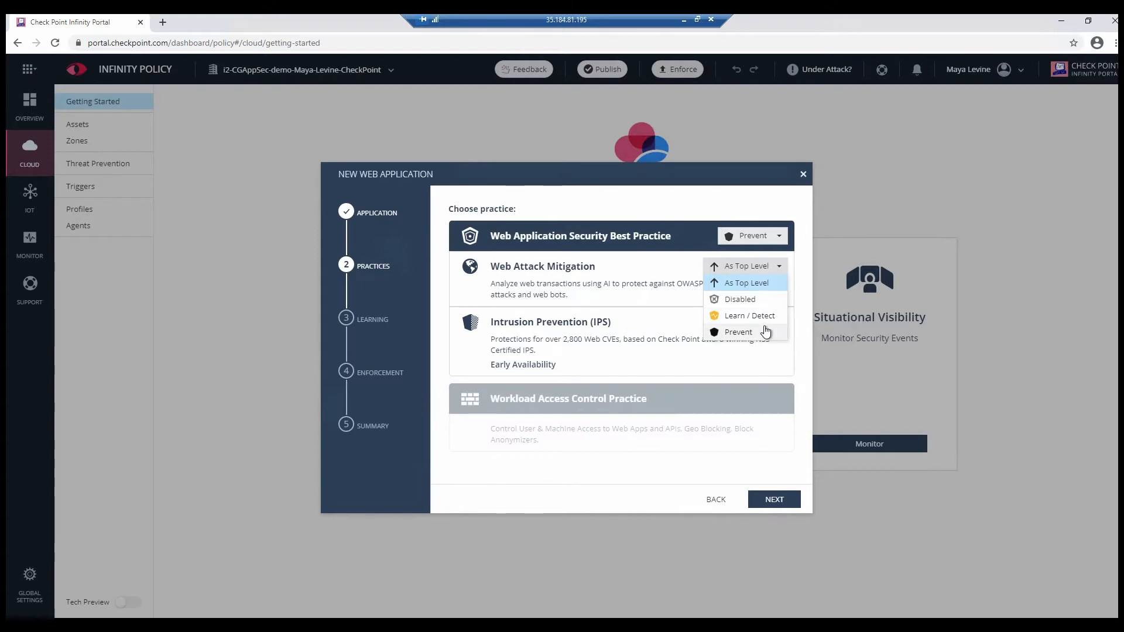
pyautogui.click(683, 321)
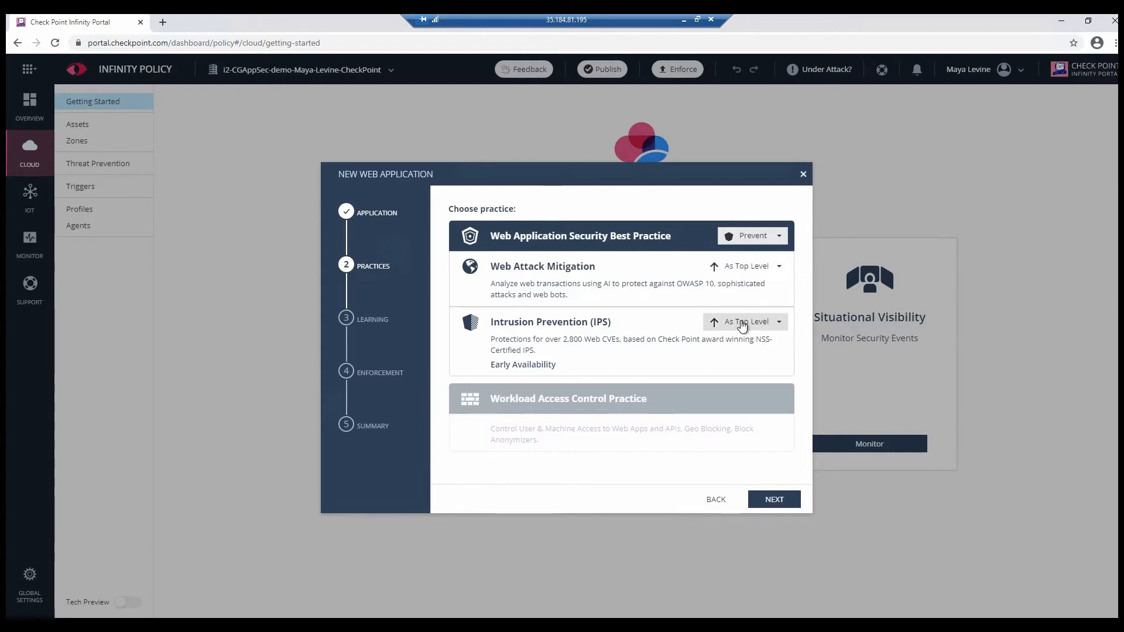
pyautogui.click(746, 322)
pyautogui.click(740, 354)
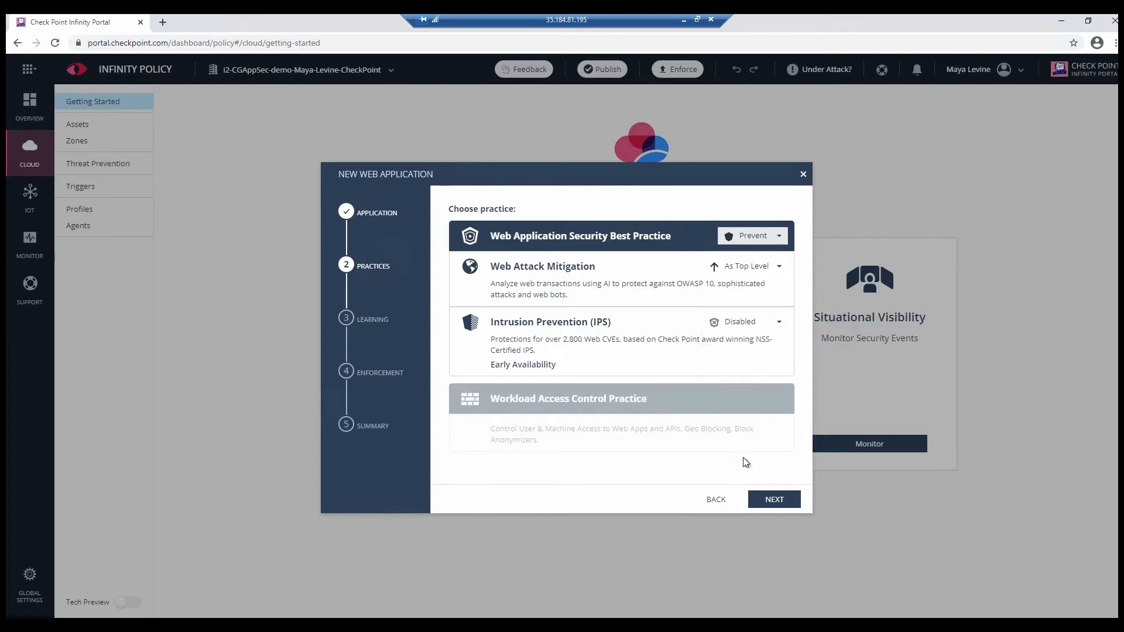
pyautogui.click(764, 500)
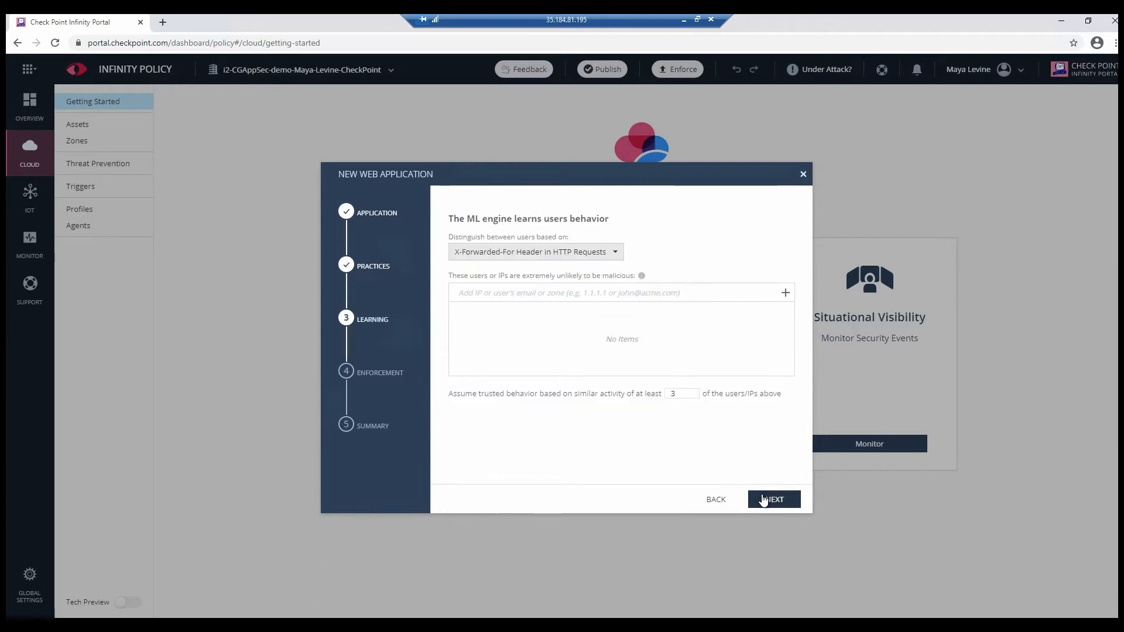
# Step: Keep the default learning settings, choose Linux deployment for a new profile, and finish the wizard
pyautogui.click(764, 500)
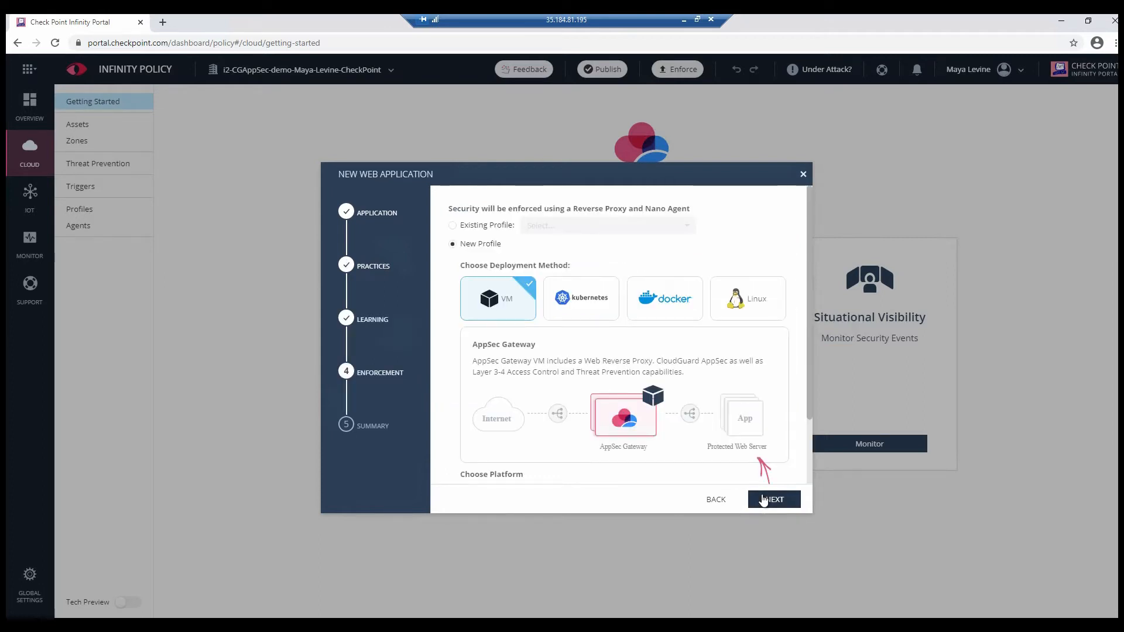
pyautogui.click(754, 319)
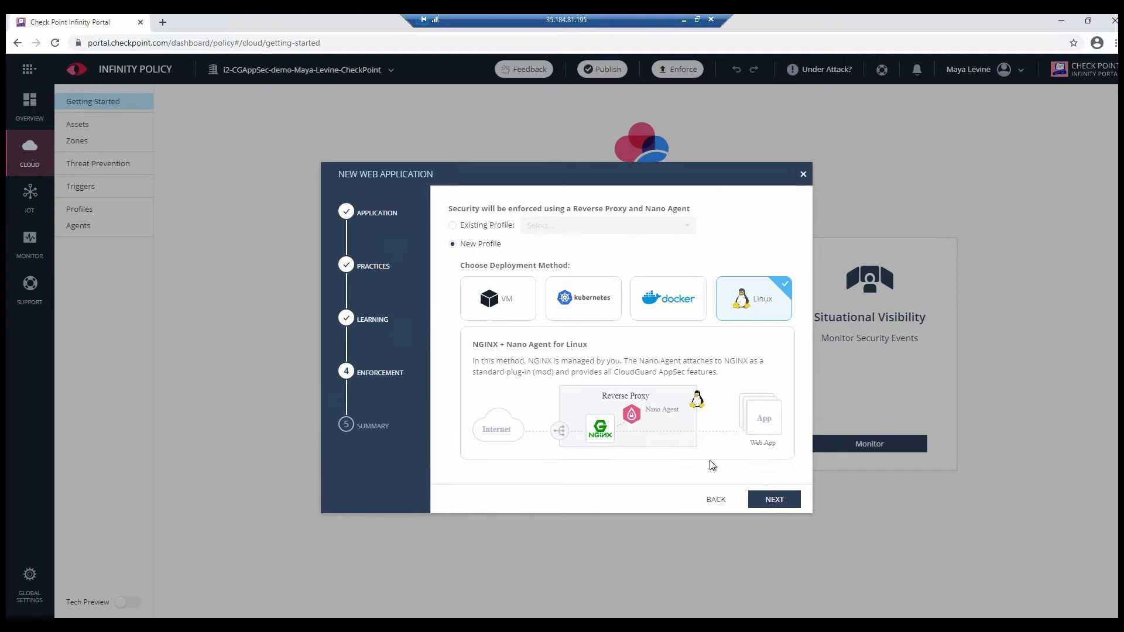
pyautogui.click(770, 501)
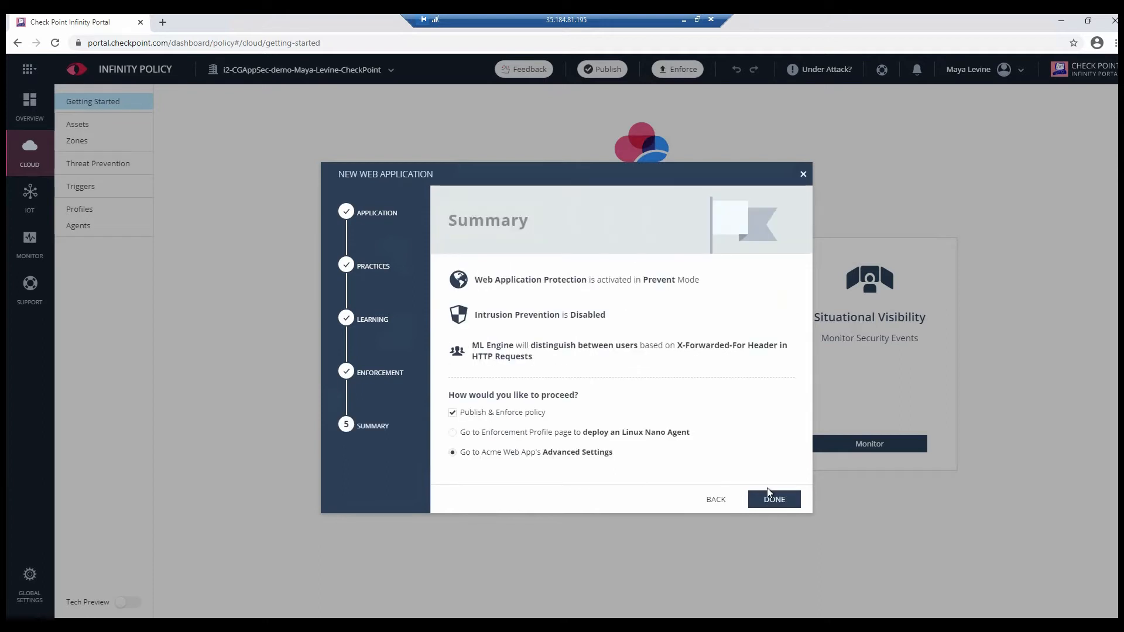
pyautogui.click(772, 501)
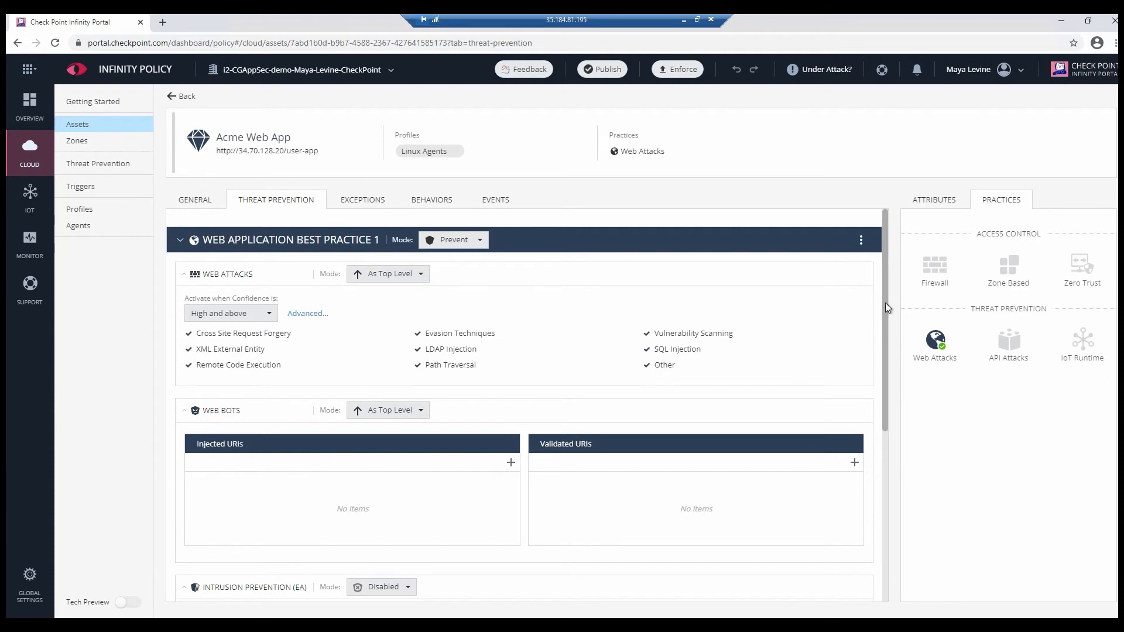
# Step: Return to the asset list and start a new Web API asset named Acme Web API
pyautogui.moveTo(885, 332); pyautogui.dragTo(884, 309)
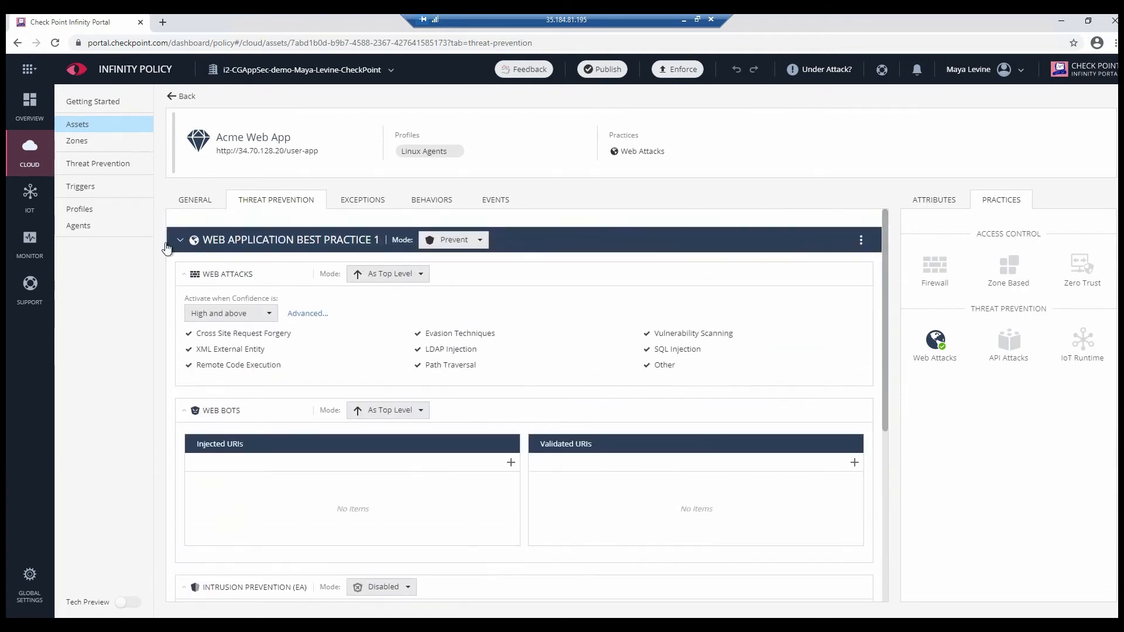
pyautogui.click(77, 131)
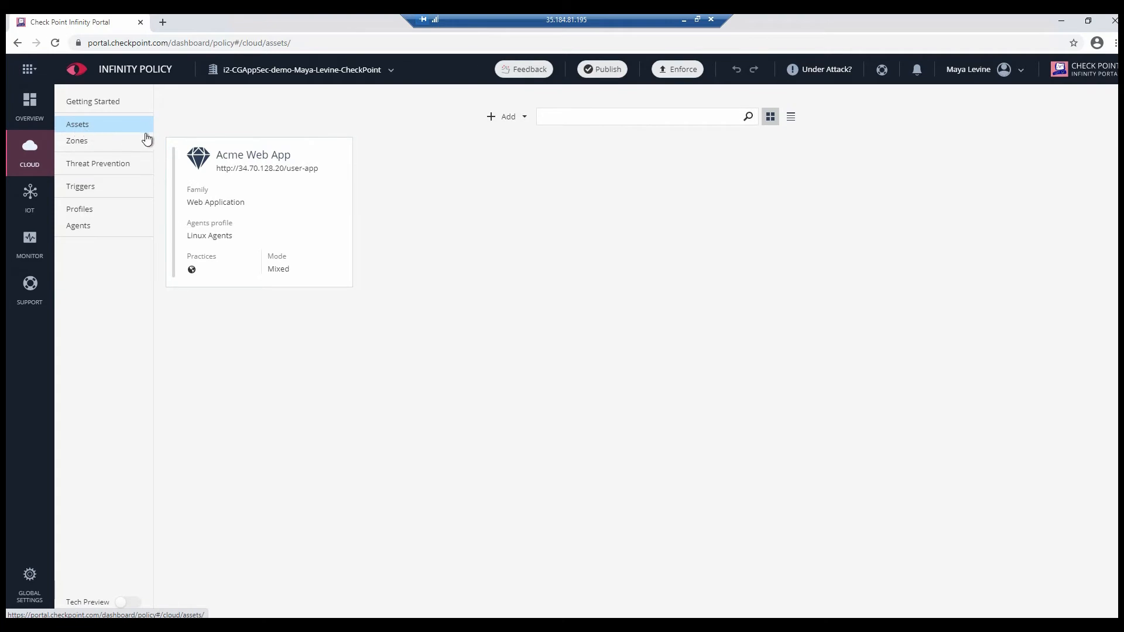
pyautogui.click(525, 120)
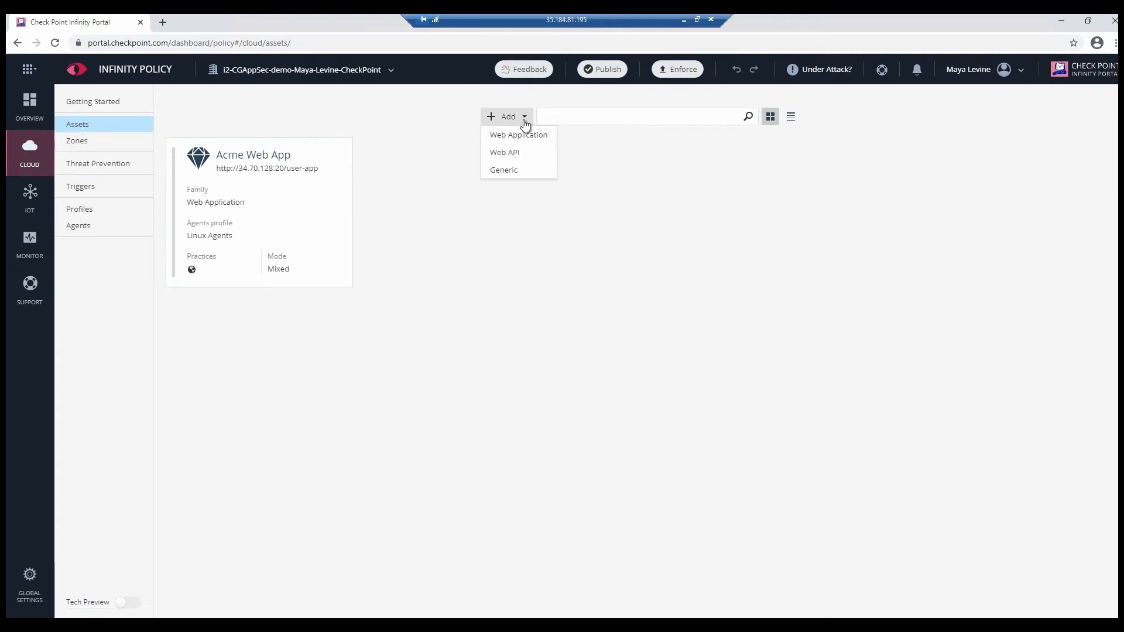
pyautogui.click(513, 154)
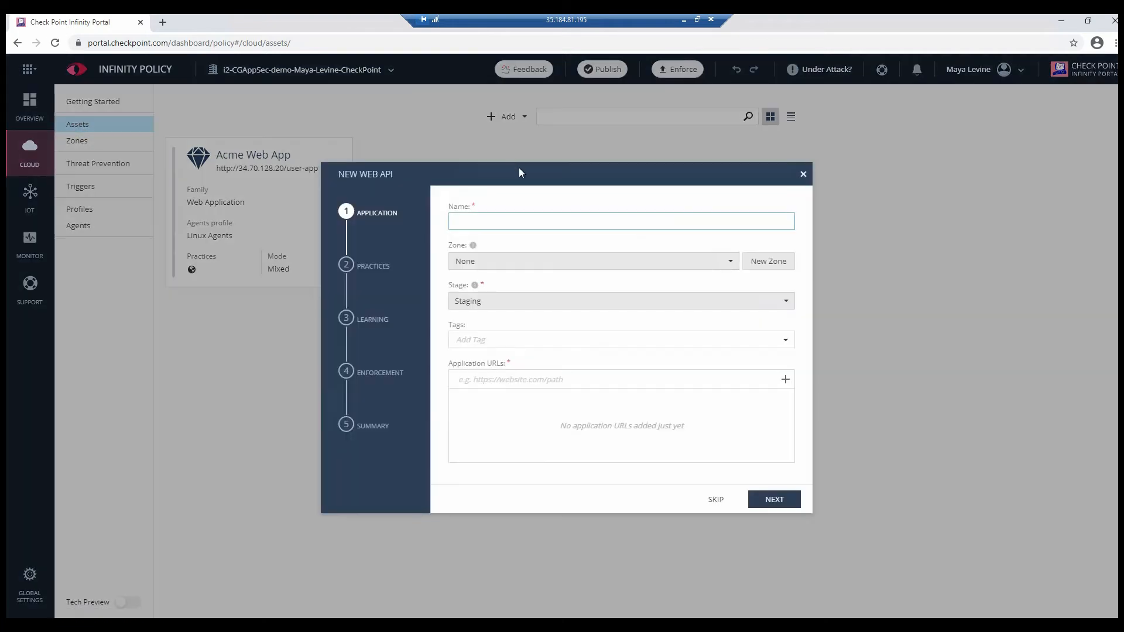
pyautogui.write('Acme Web API')
pyautogui.click(557, 302)
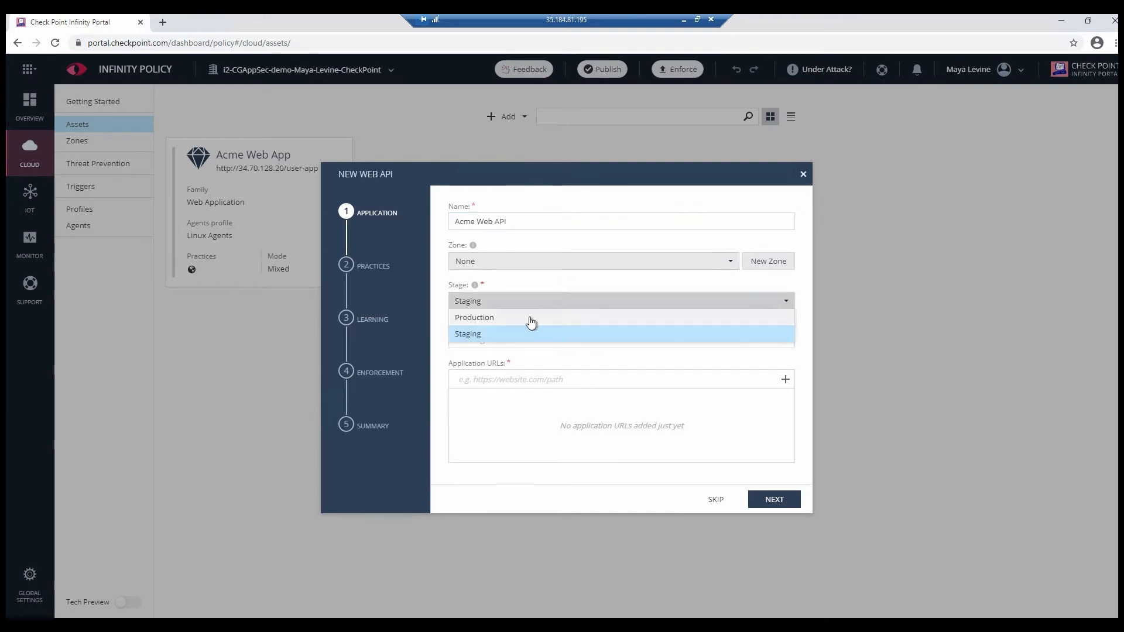
pyautogui.click(532, 319)
pyautogui.click(525, 377)
pyautogui.write('http:')
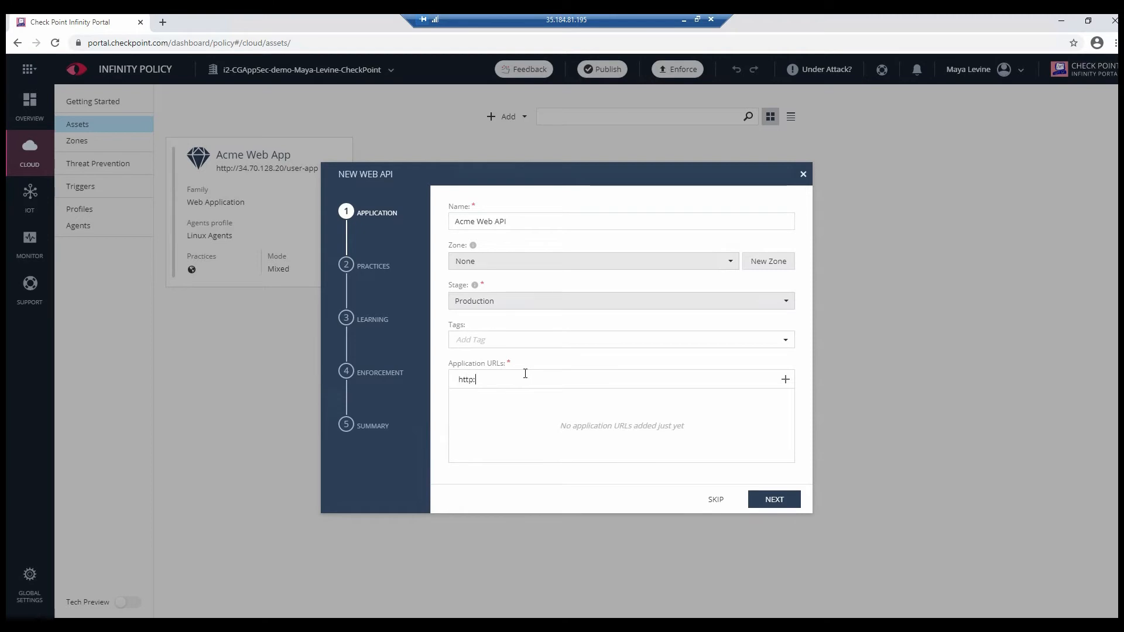
pyautogui.write('//34.70.128.20/')
pyautogui.click(785, 379)
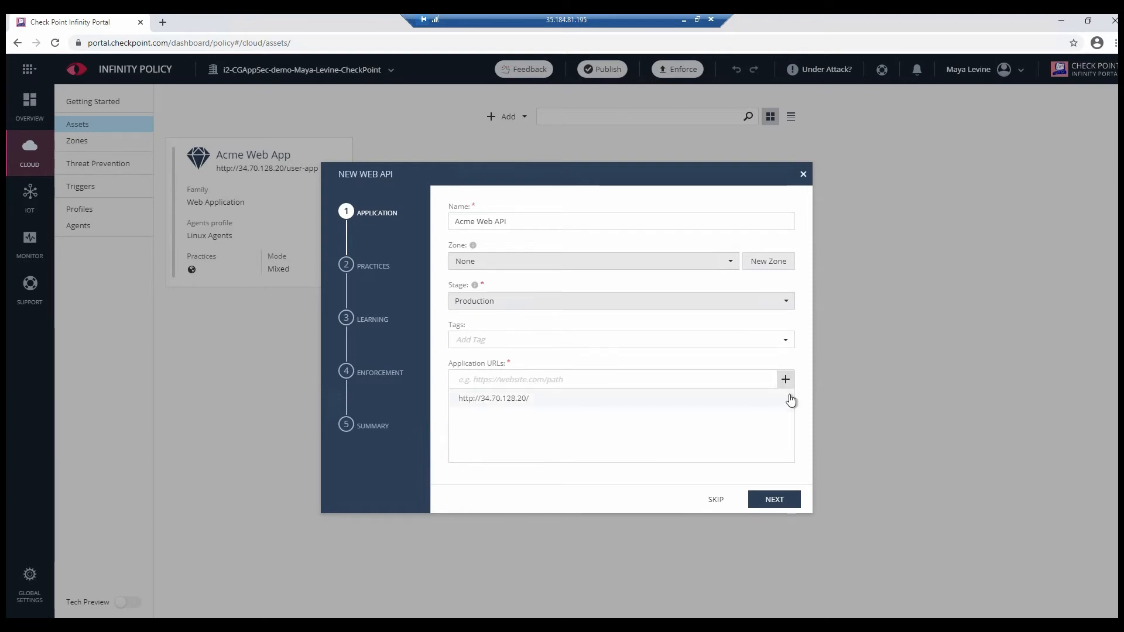
pyautogui.click(774, 500)
# Step: Set the Web API Security Best Practice to Prevent and Intrusion Prevention to Learn / Detect, then continue
pyautogui.click(743, 235)
pyautogui.click(742, 284)
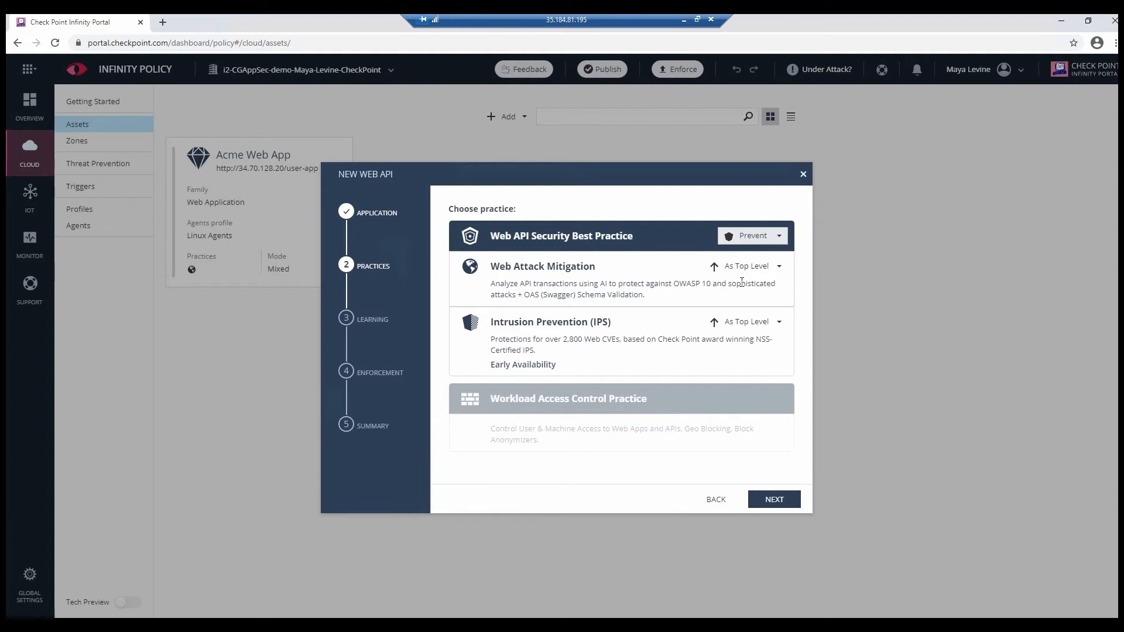
pyautogui.click(775, 322)
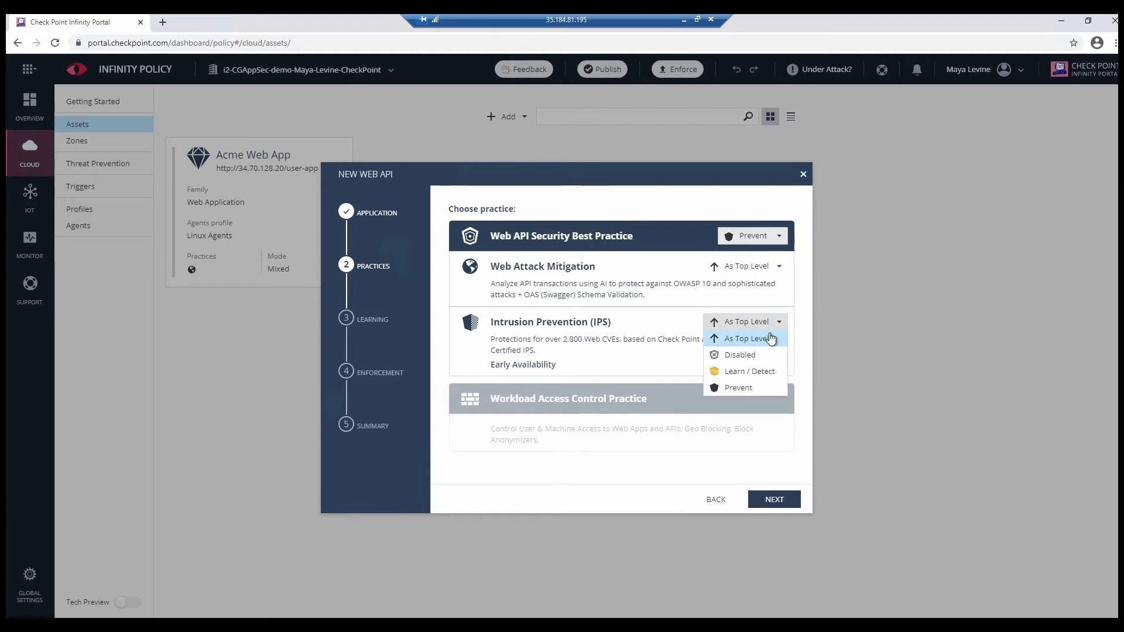
pyautogui.click(761, 371)
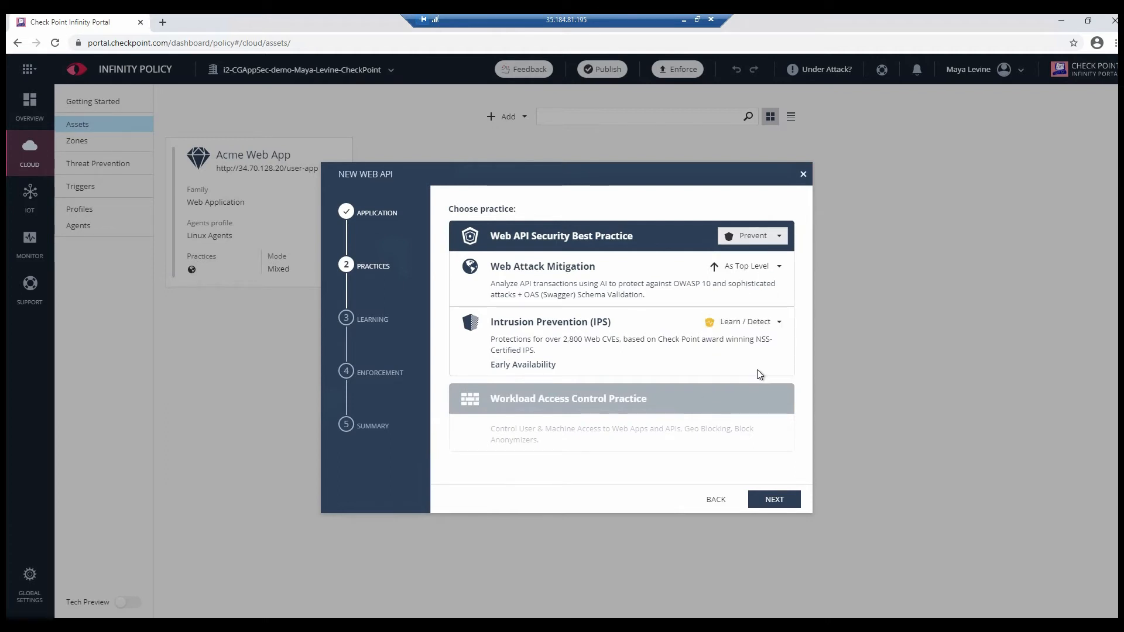
pyautogui.click(773, 497)
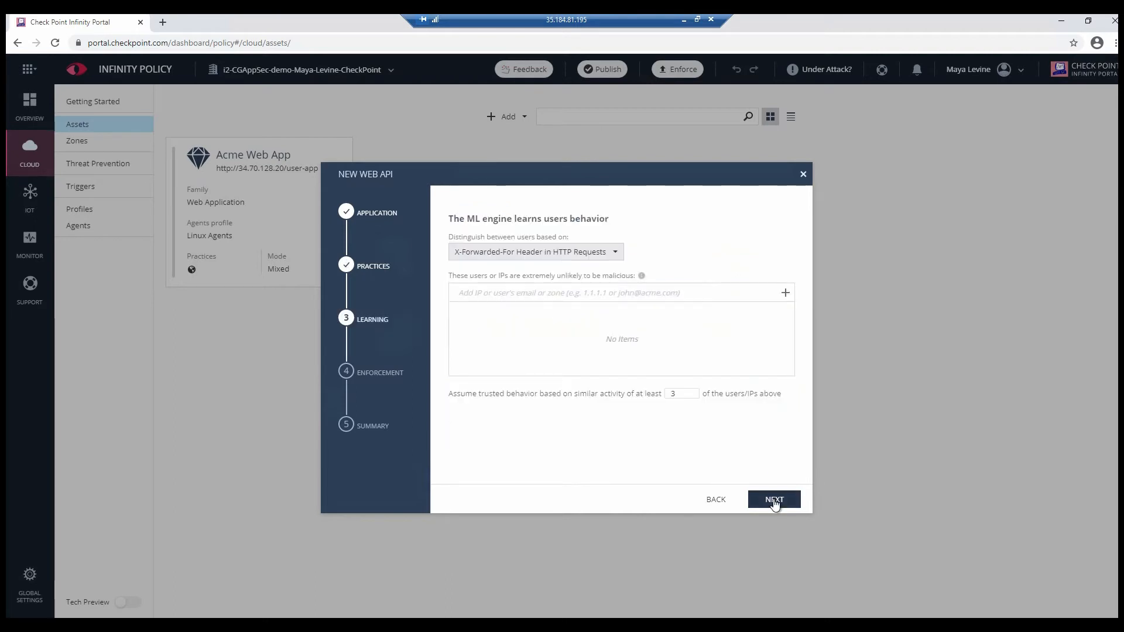
# Step: Skip past learning, enforce with the existing Linux Agents profile, and finish the Web API wizard
pyautogui.click(774, 501)
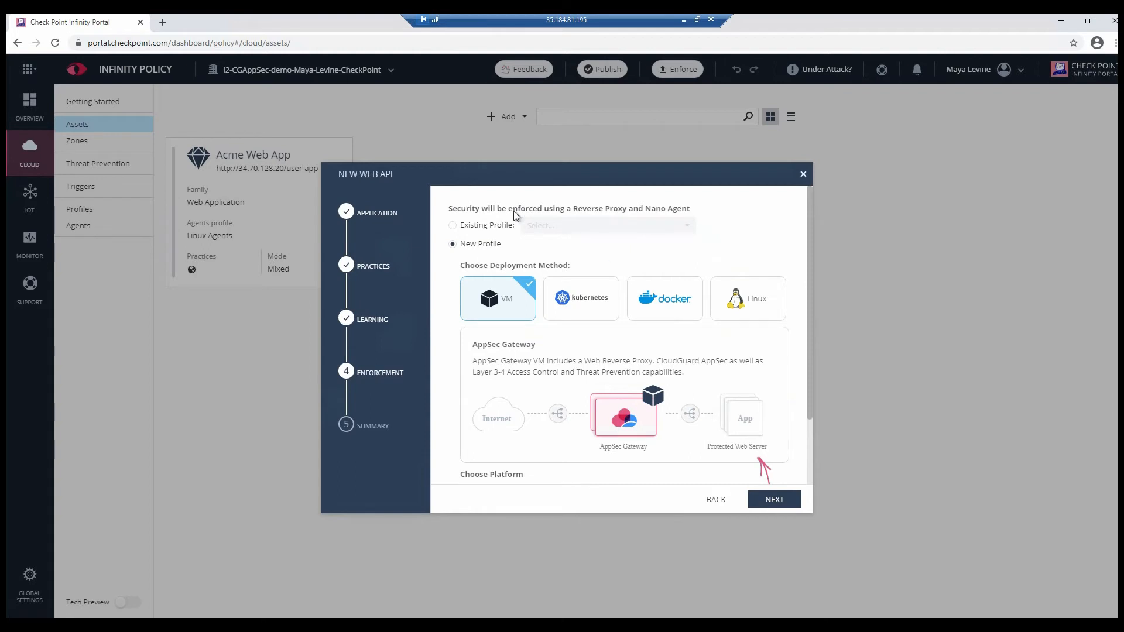
pyautogui.click(485, 226)
pyautogui.click(561, 229)
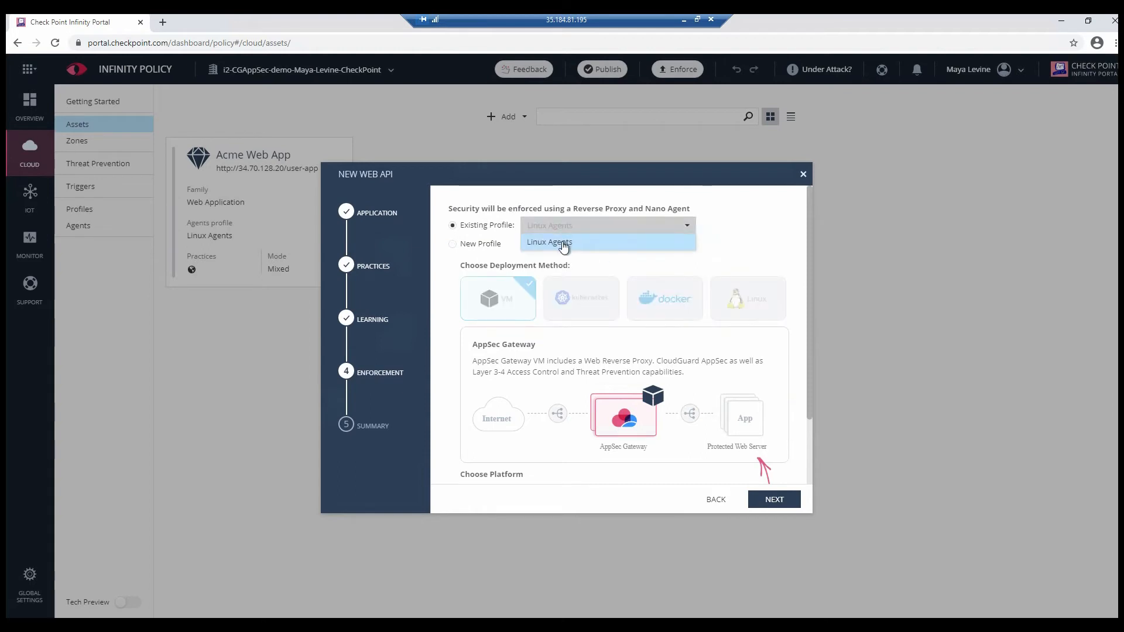
pyautogui.click(564, 245)
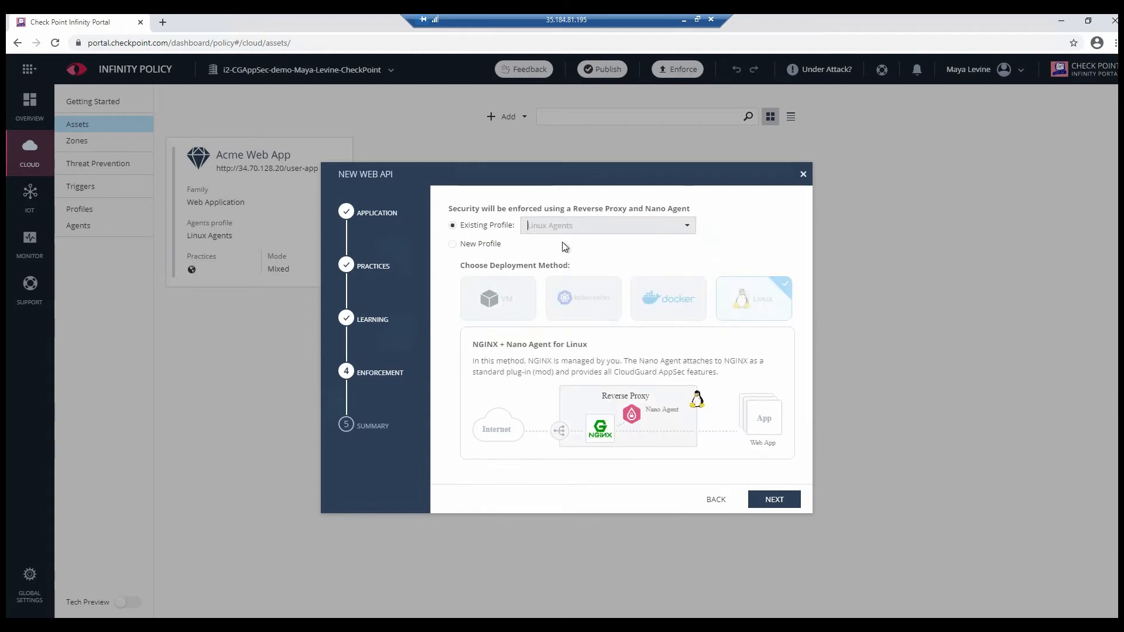
pyautogui.click(781, 502)
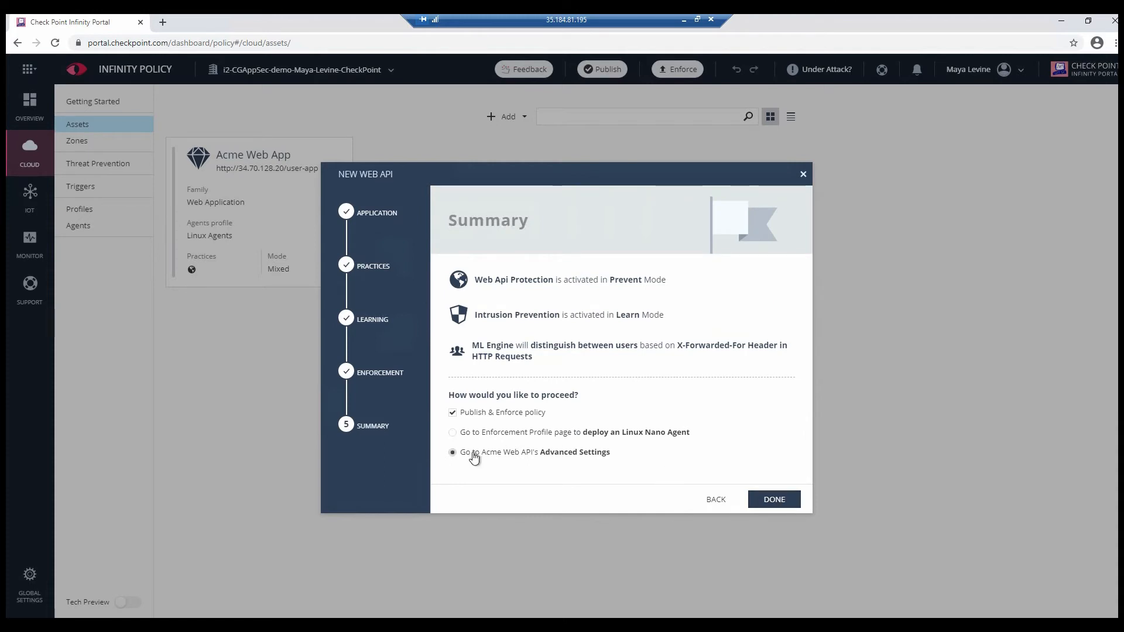
pyautogui.click(772, 499)
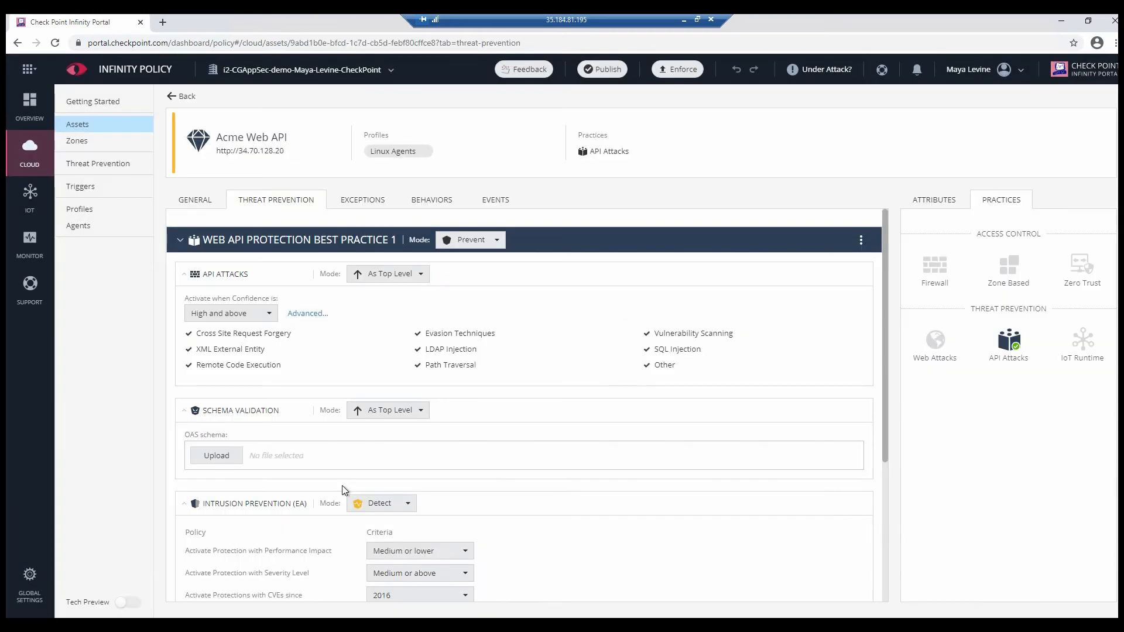
# Step: Upload OpenAPIScheme.yml from Documents as the API's OAS schema for schema validation
pyautogui.click(218, 455)
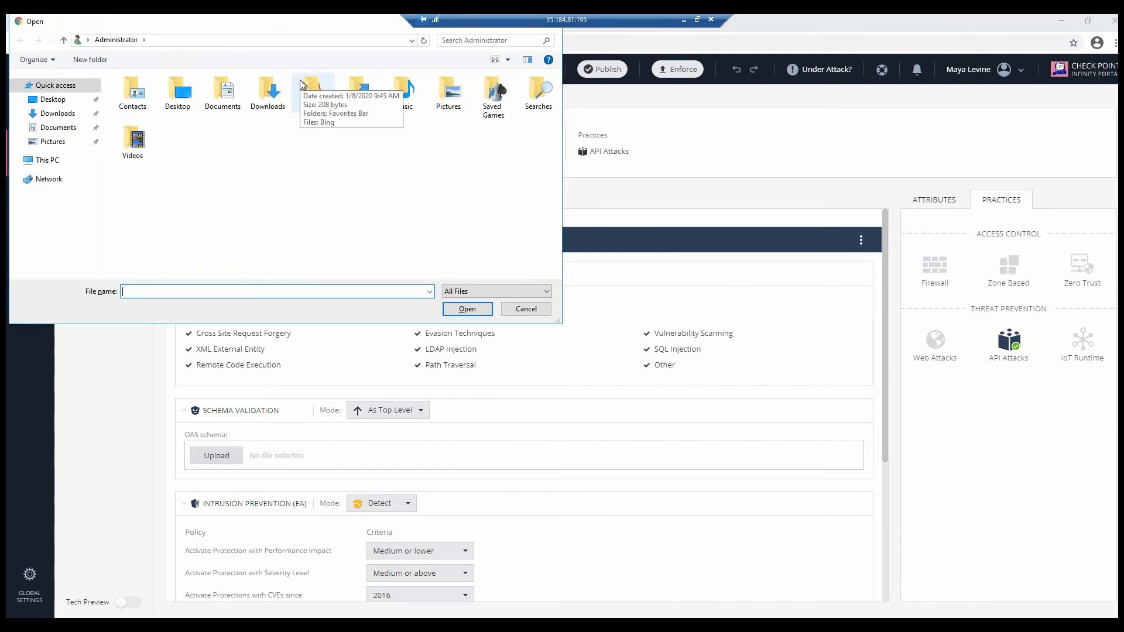
pyautogui.doubleClick(216, 105)
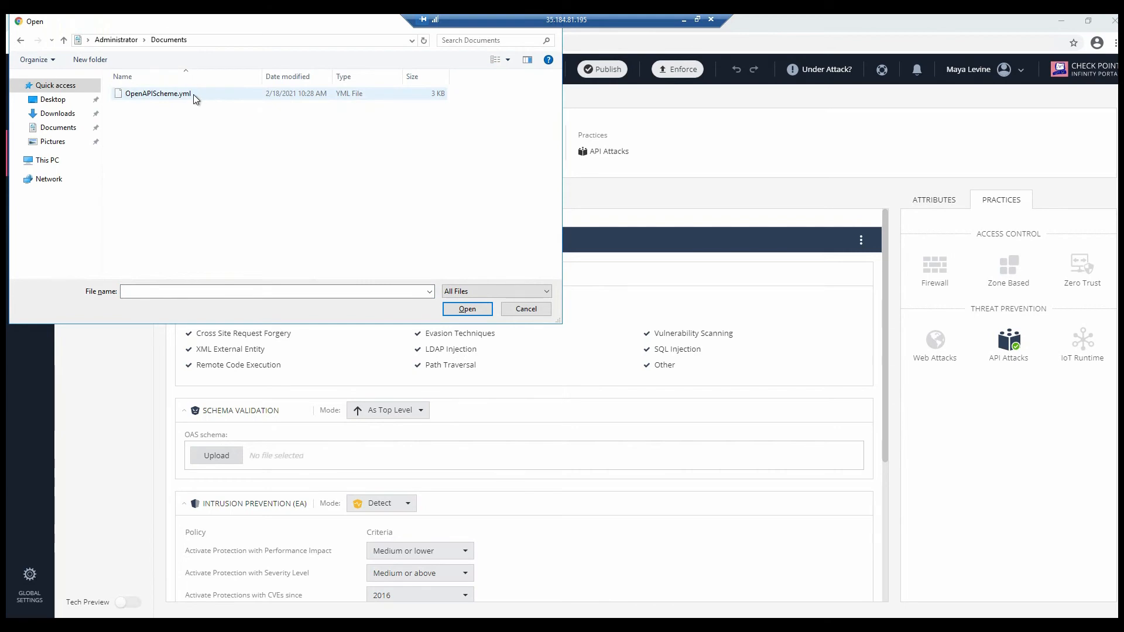
pyautogui.doubleClick(195, 95)
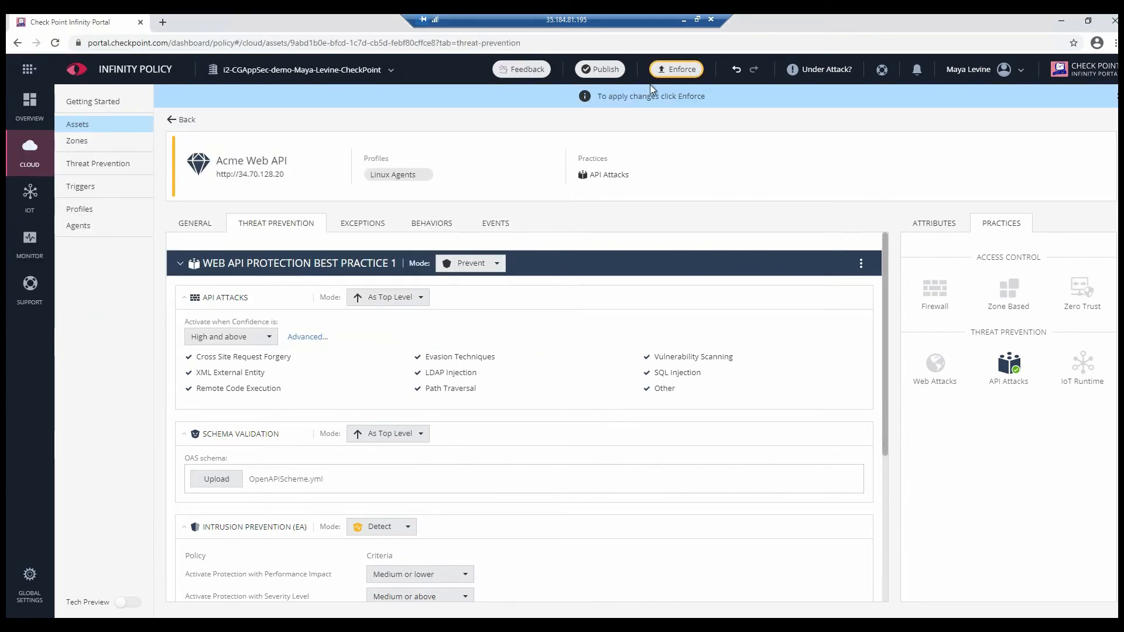
# Step: Publish the policy changes and enforce them
pyautogui.click(601, 69)
pyautogui.click(650, 198)
pyautogui.click(694, 71)
pyautogui.click(666, 382)
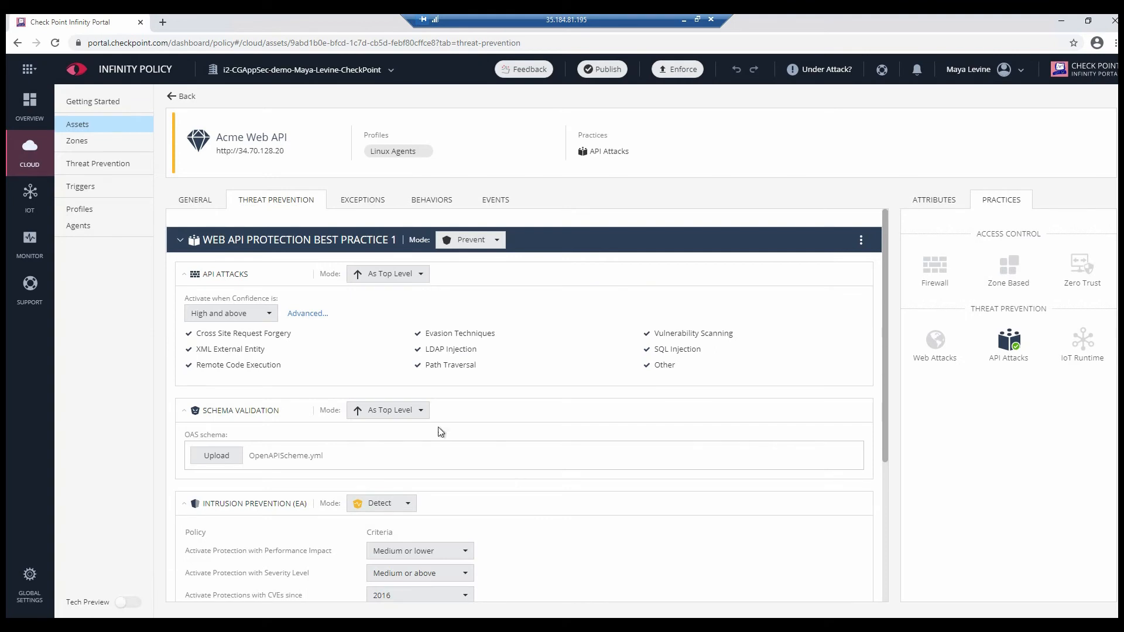
# Step: Open the Linux Agents profile and switch to root in the Linux server shell with sudo su
pyautogui.click(86, 214)
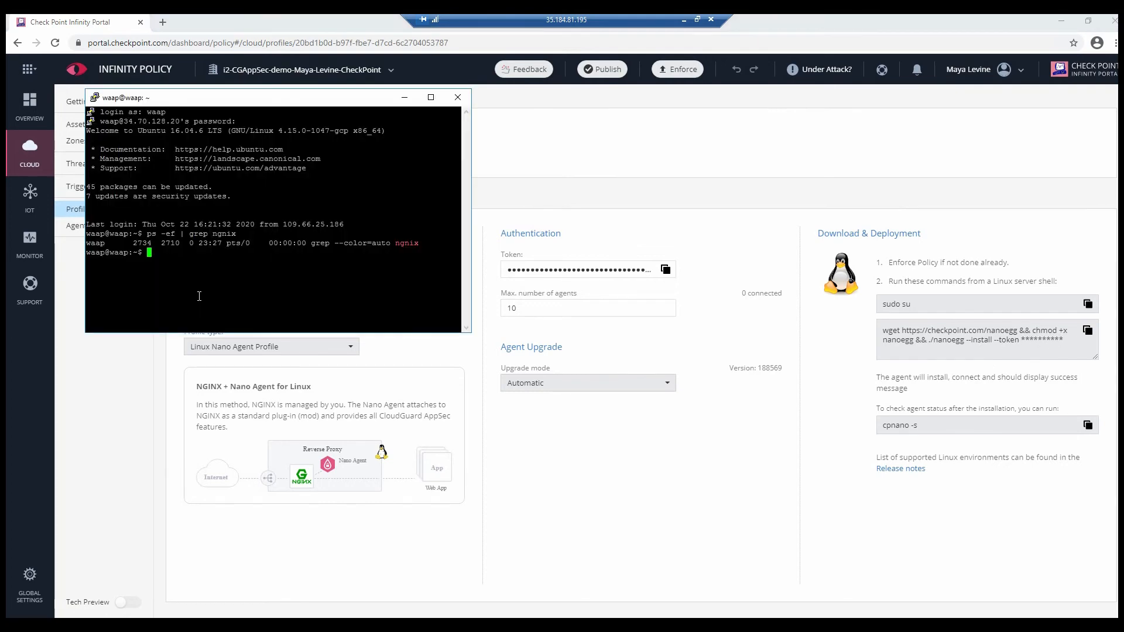
pyautogui.write('sudo su')
pyautogui.press('Return')
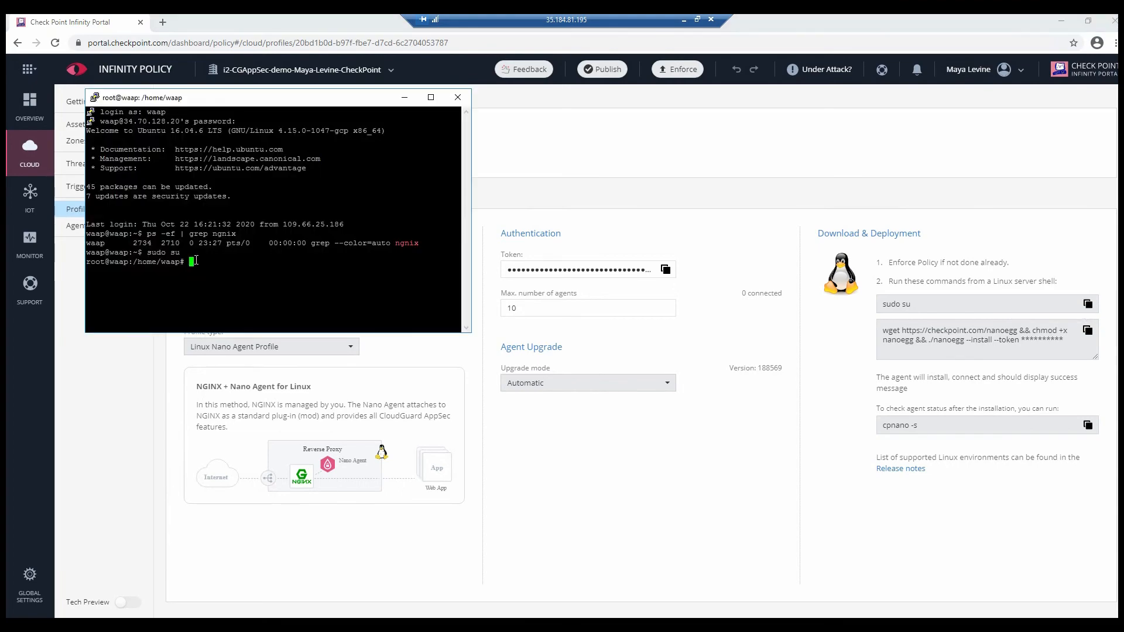
# Step: Paste and run the profile's wget Nano Agent install command, including its token, in the server shell
pyautogui.rightClick(196, 261)
pyautogui.press('Return')
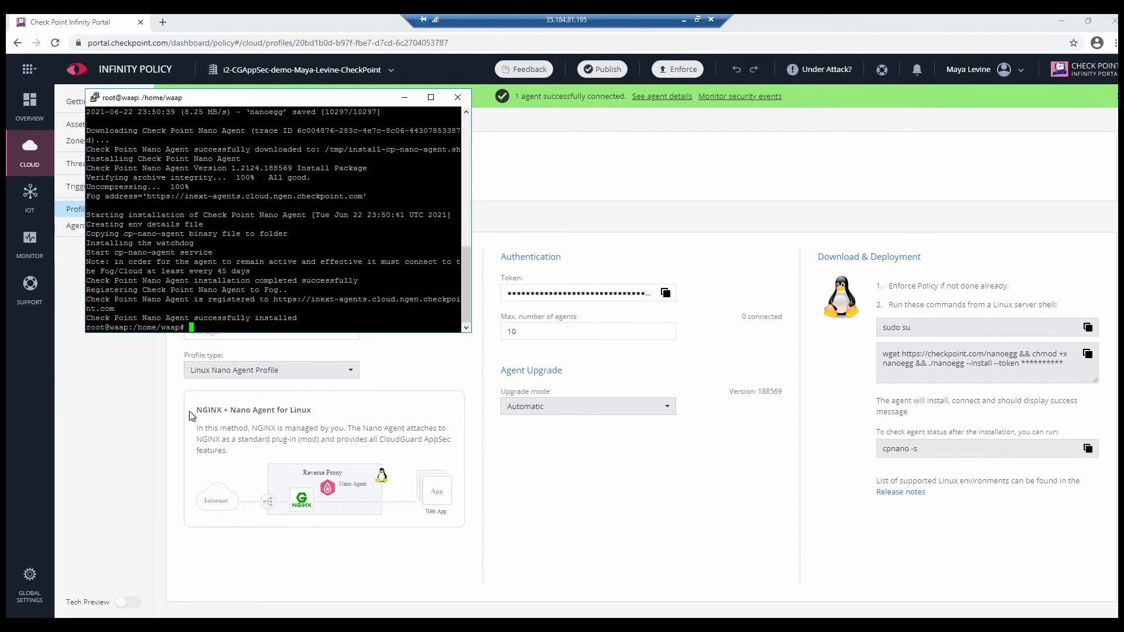
# Step: Check the installed agent's status by running cpnano -s in the server shell
pyautogui.rightClick(217, 322)
pyautogui.press('Return')
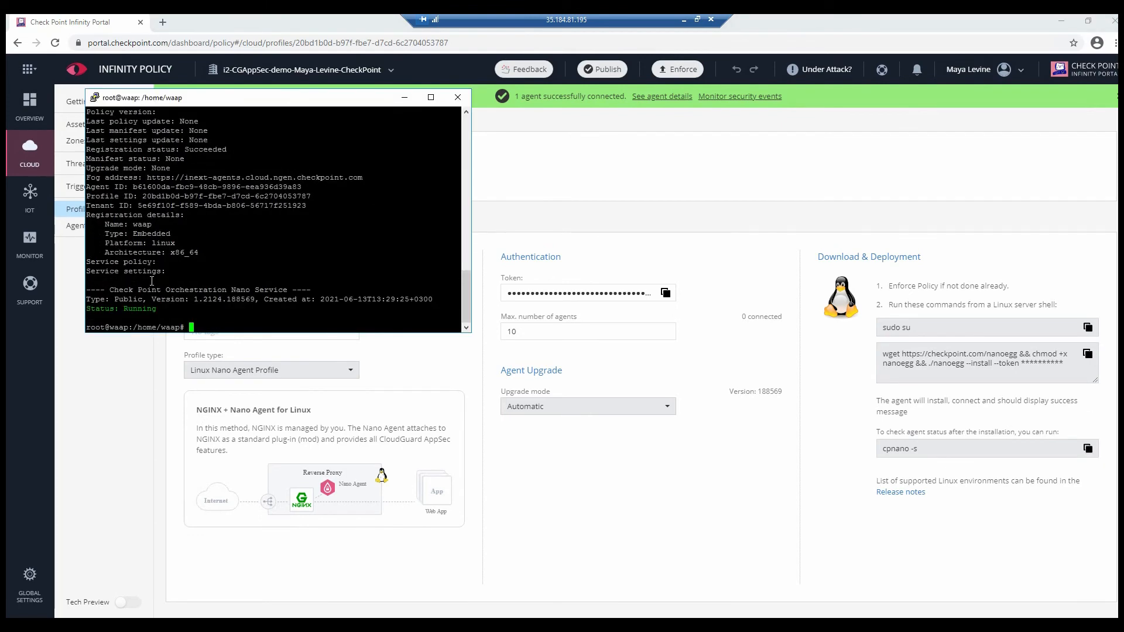
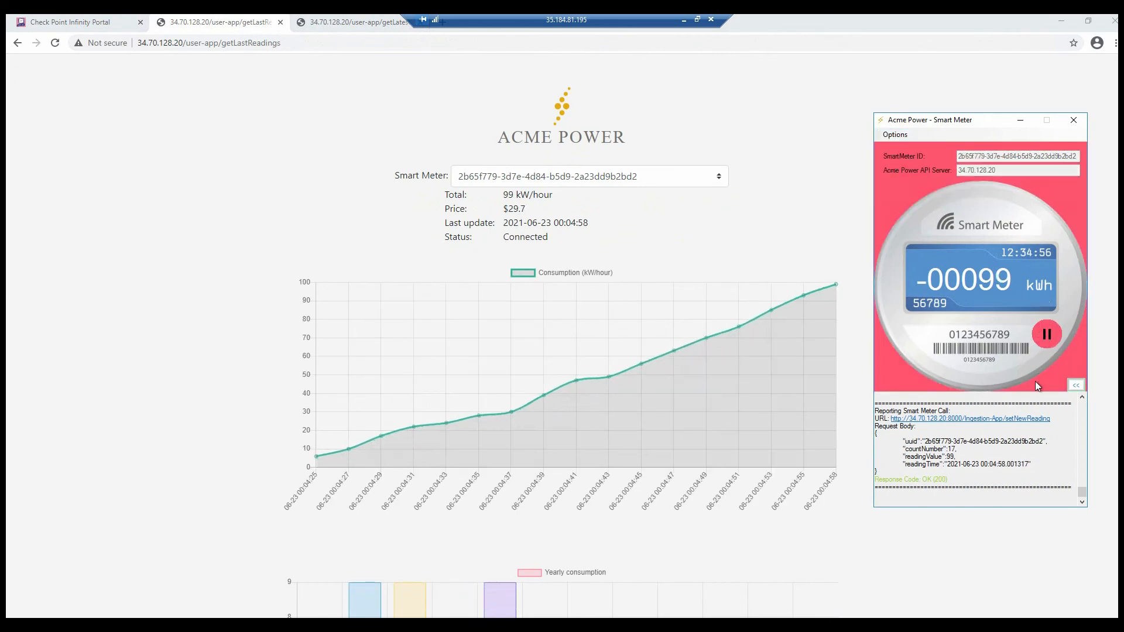
# Step: Highlight the Forbidden (403) response code in the smart meter simulator's log
pyautogui.tripleClick(891, 479)
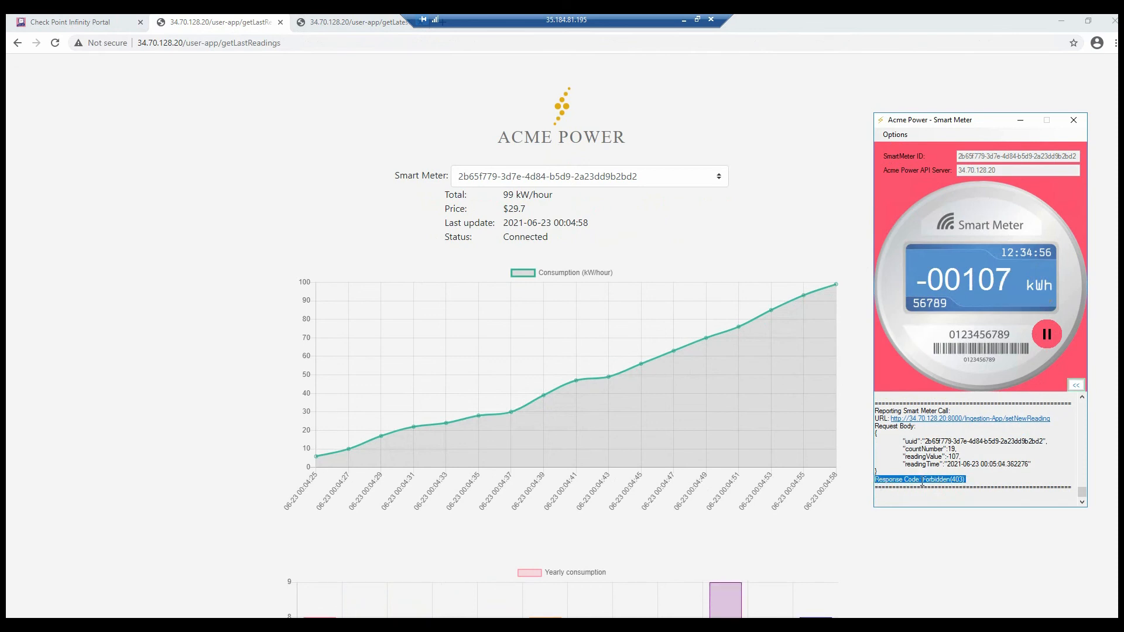
pyautogui.click(969, 458)
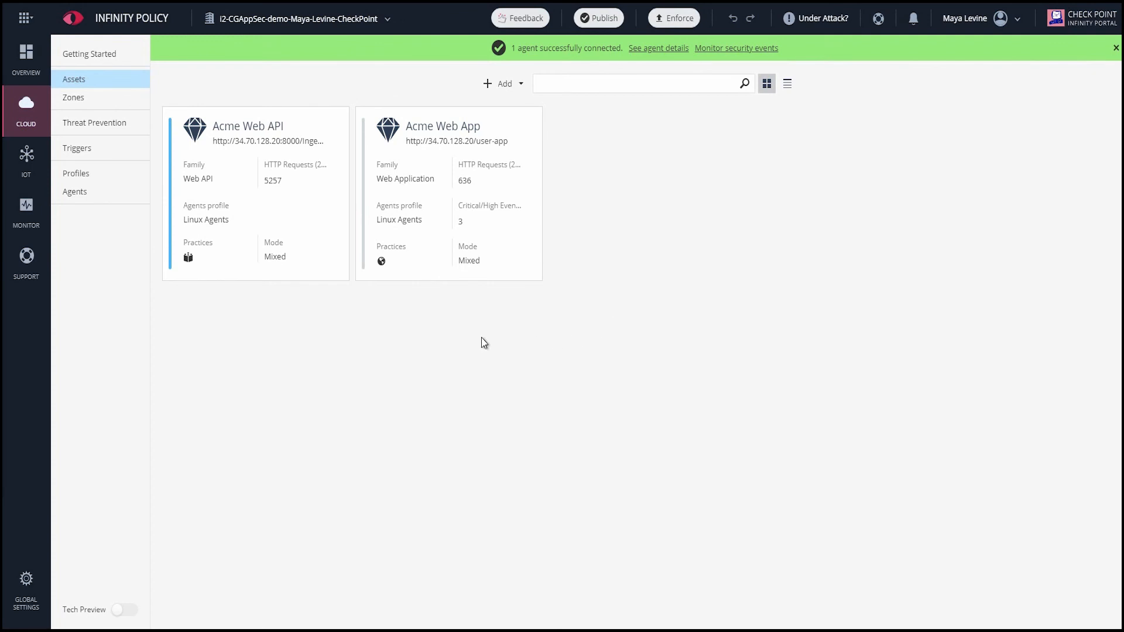
# Step: Open the AppSec monitoring dashboard and inspect the attacks timeline entries for each day
pyautogui.click(23, 210)
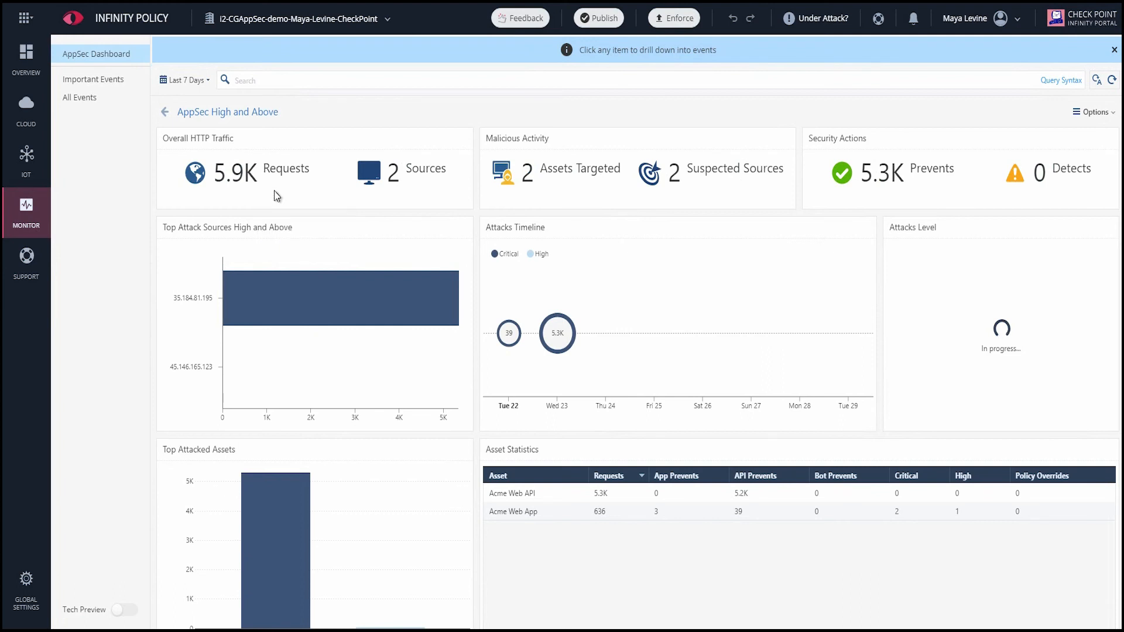
pyautogui.moveTo(557, 333)
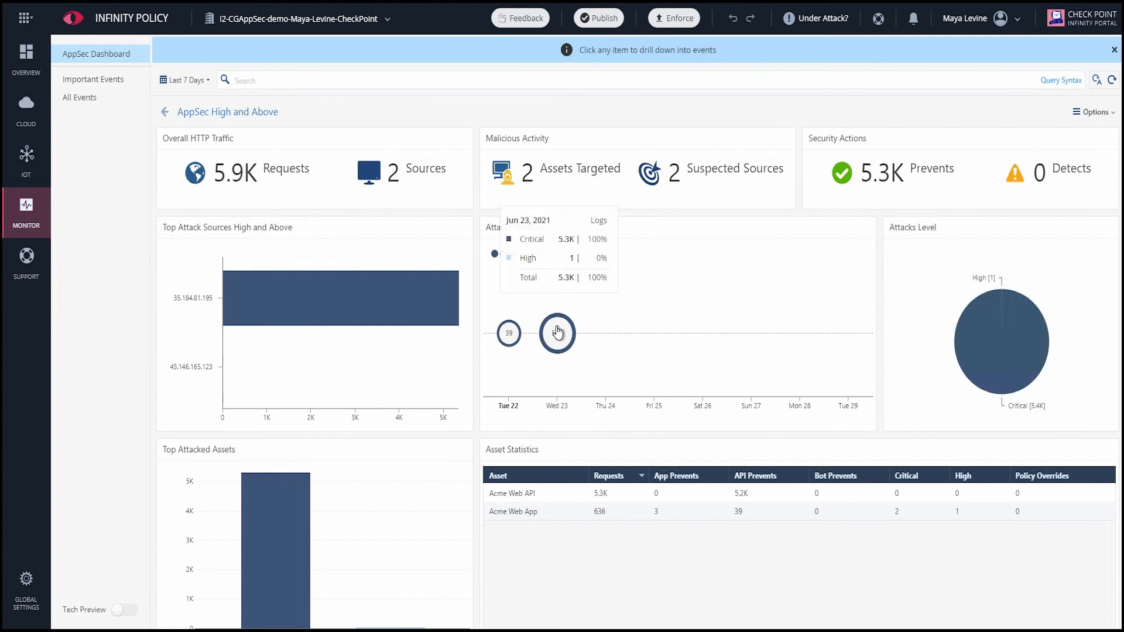
pyautogui.moveTo(510, 333)
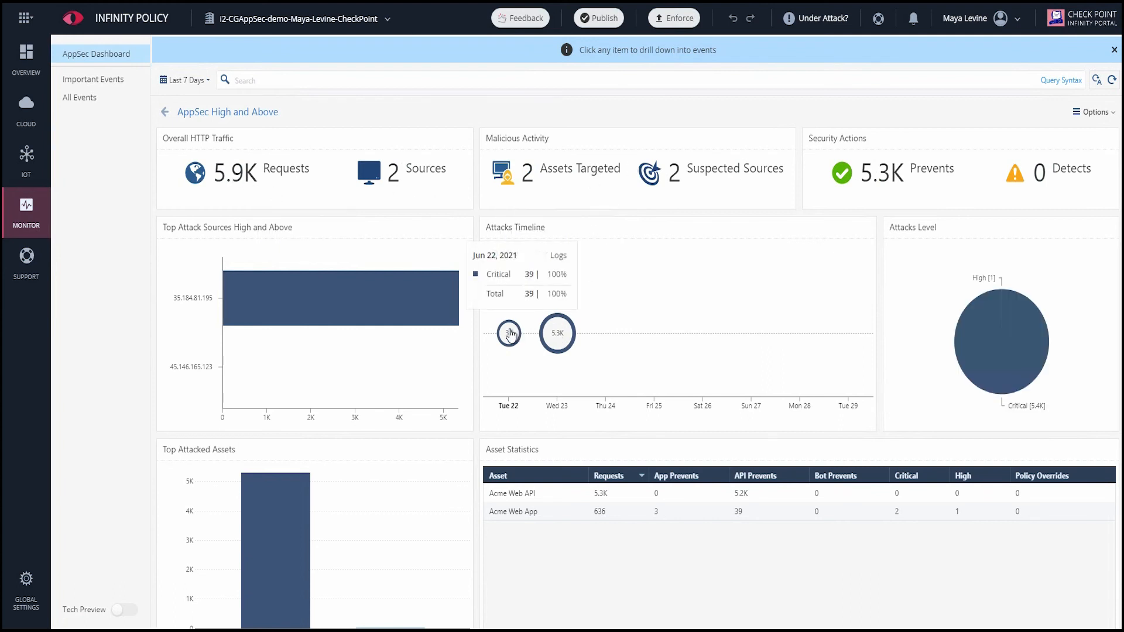
# Step: Open Important Events, filter them to the Acme Web App asset, and review the top event's details card
pyautogui.click(108, 90)
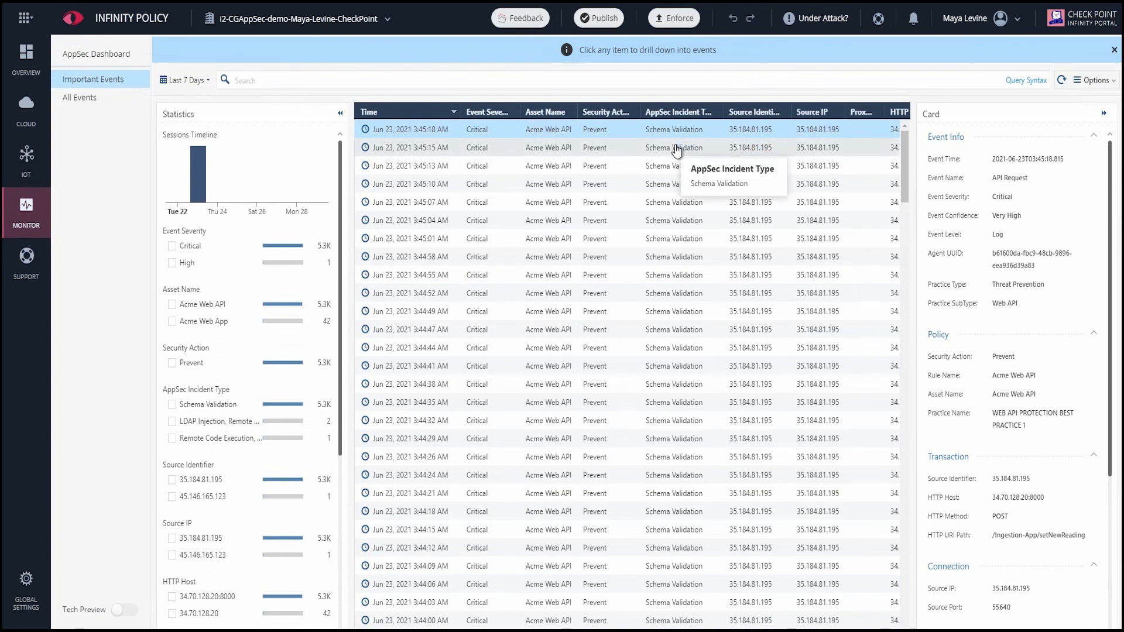
pyautogui.click(172, 322)
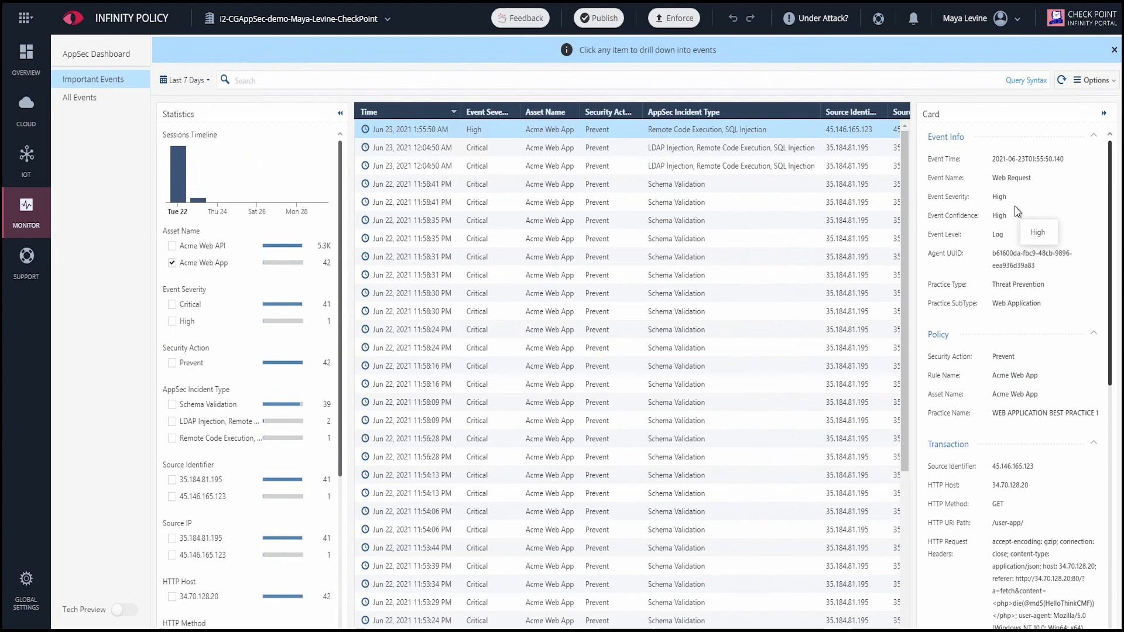
pyautogui.scroll(-5, 1014, 210)
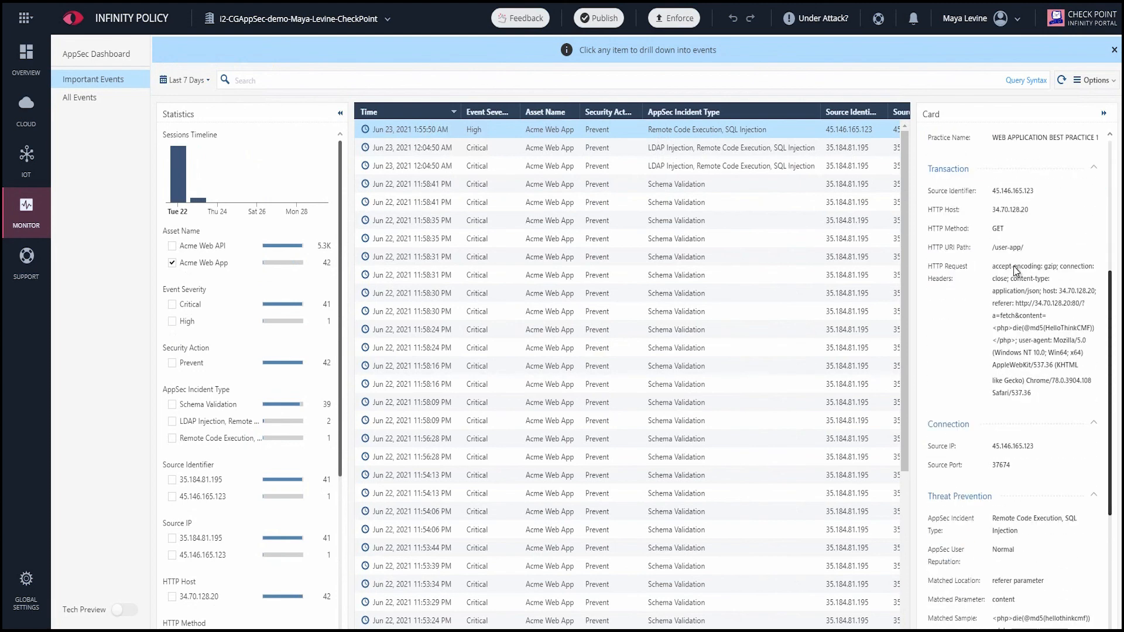
pyautogui.scroll(-6, 1016, 272)
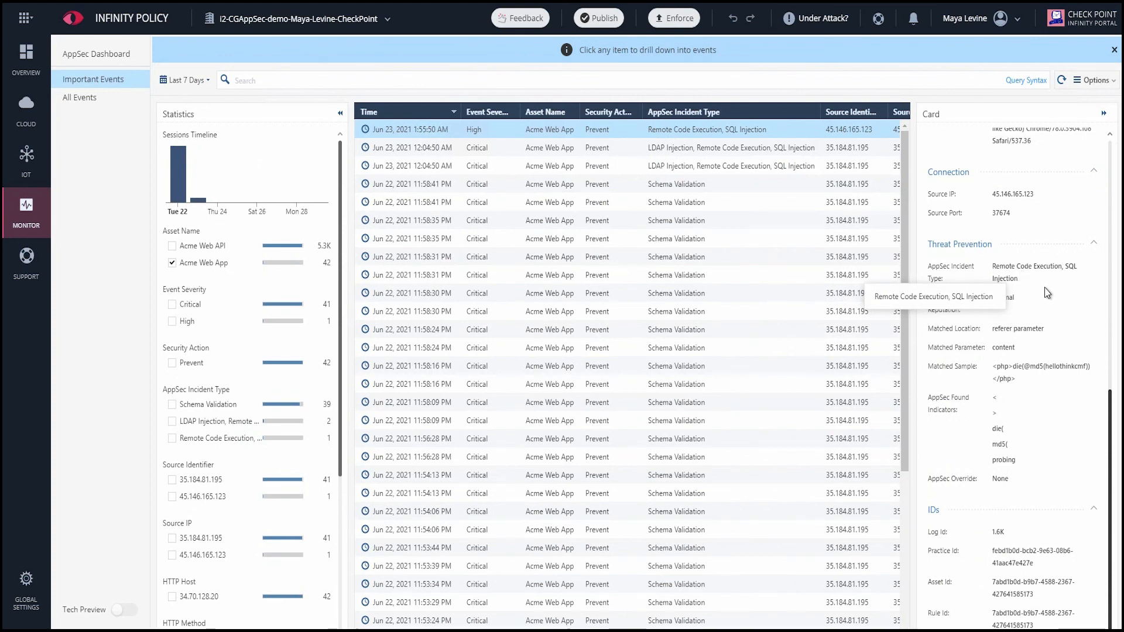
pyautogui.scroll(10, 1051, 305)
pyautogui.scroll(2, 1057, 323)
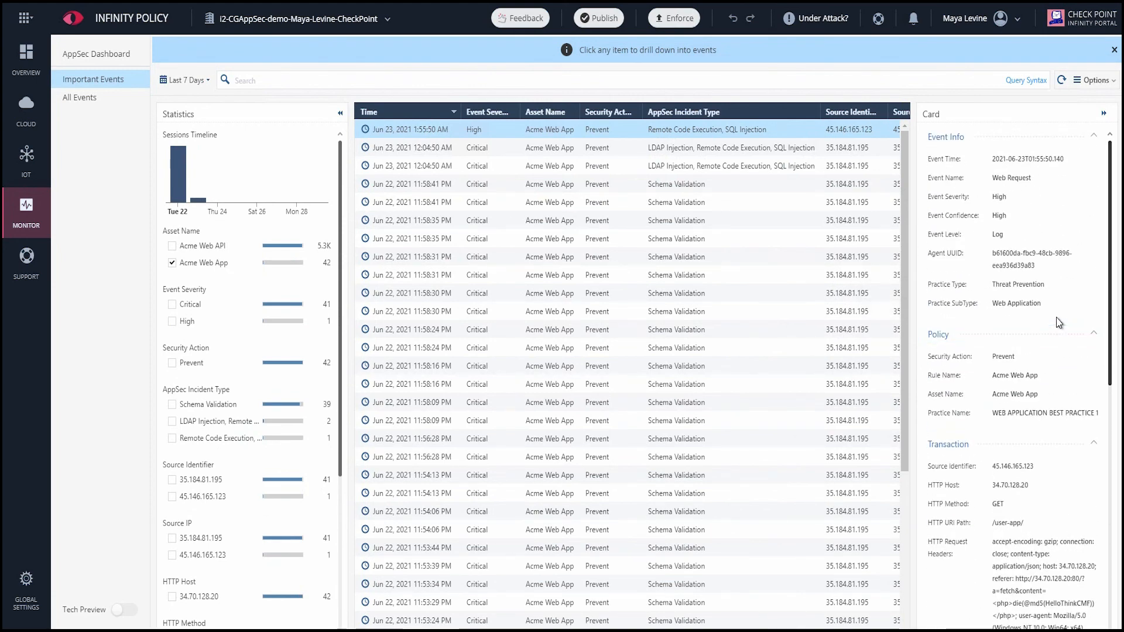